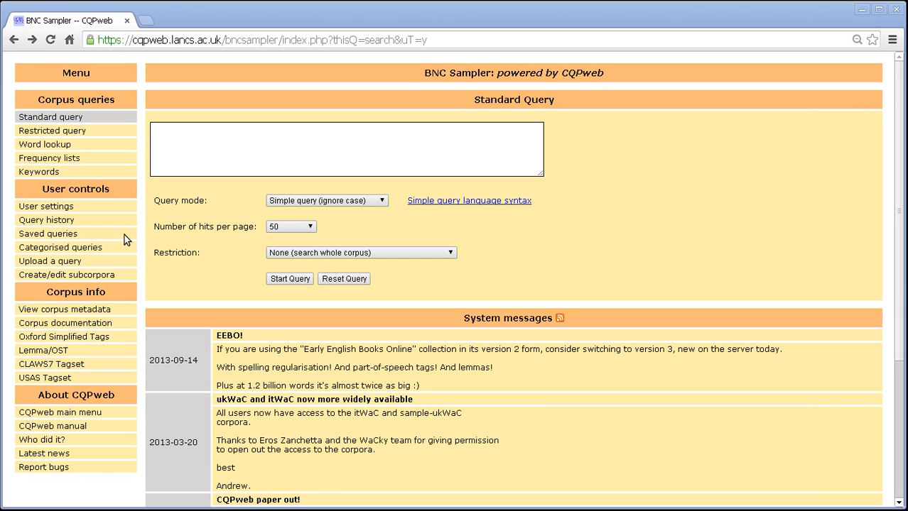
Run a standard simple query for stab* across the whole BNC Sampler corpus
left_click(183, 160)
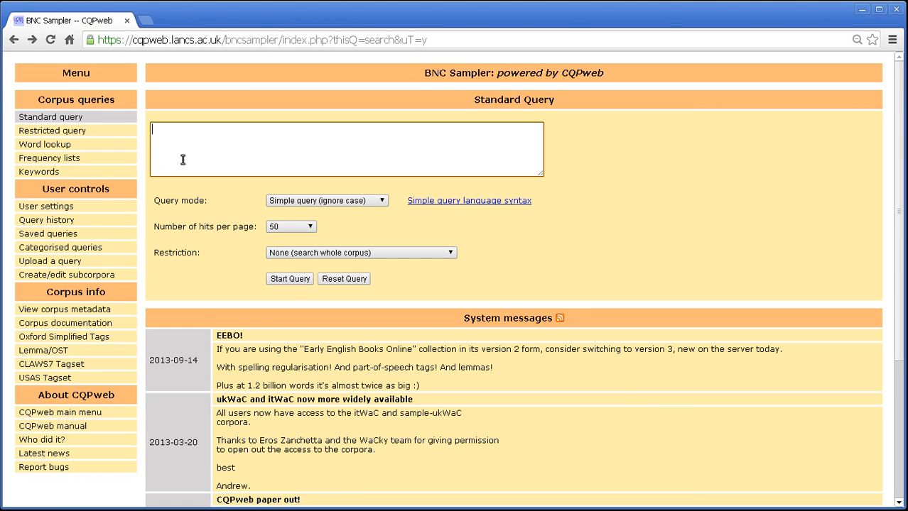
type("stab*")
left_click(275, 279)
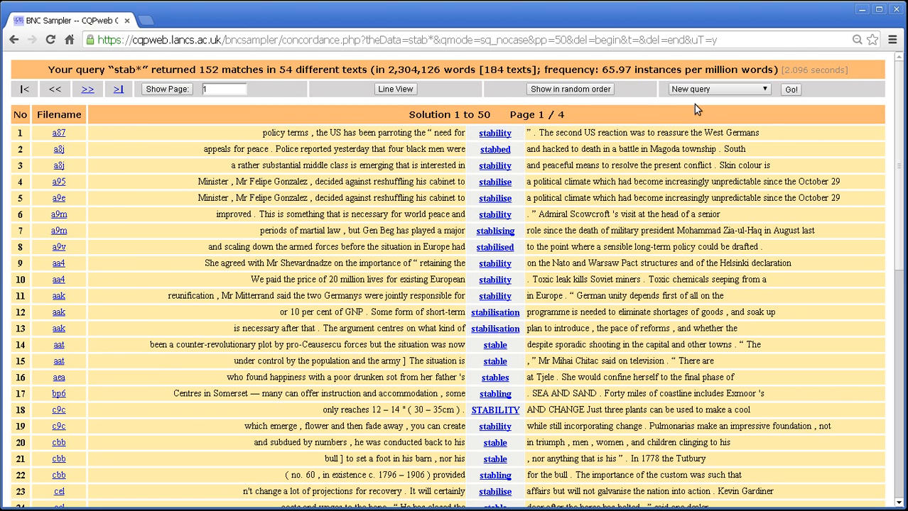
Open the concordance download options for the query results
left_click(700, 92)
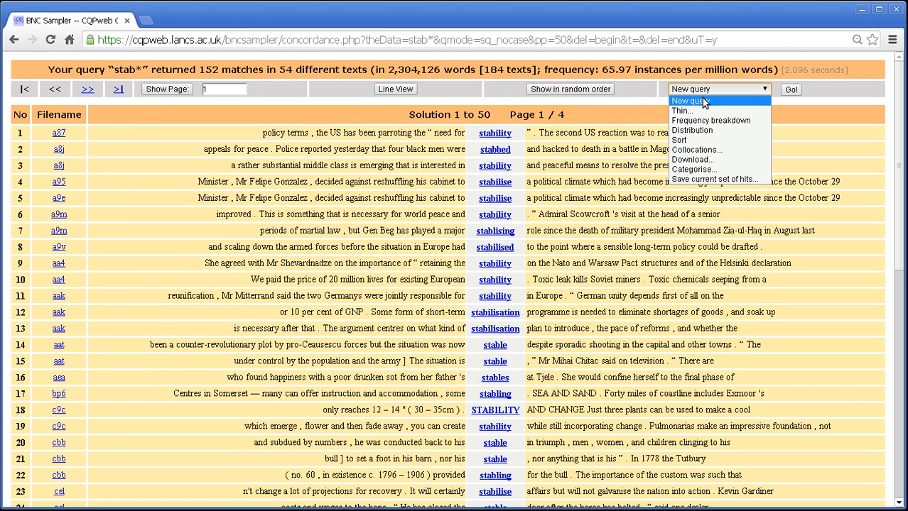
left_click(685, 162)
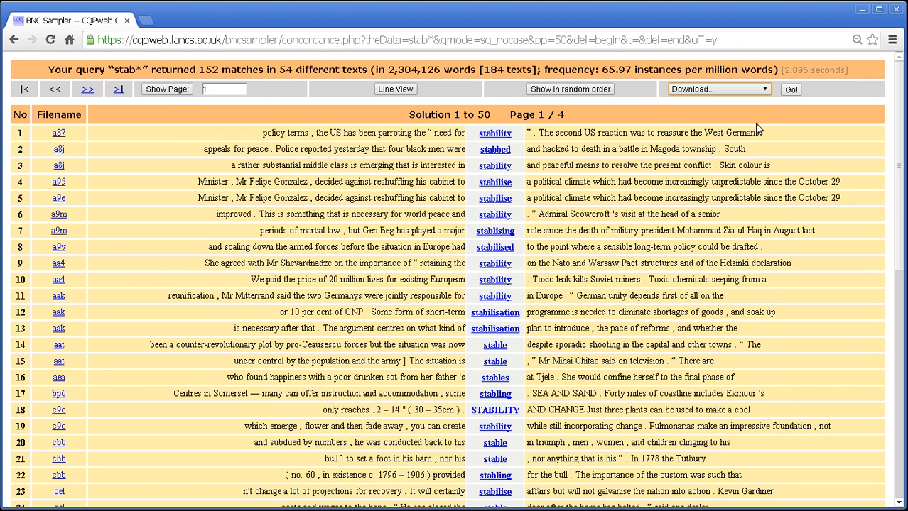
left_click(793, 91)
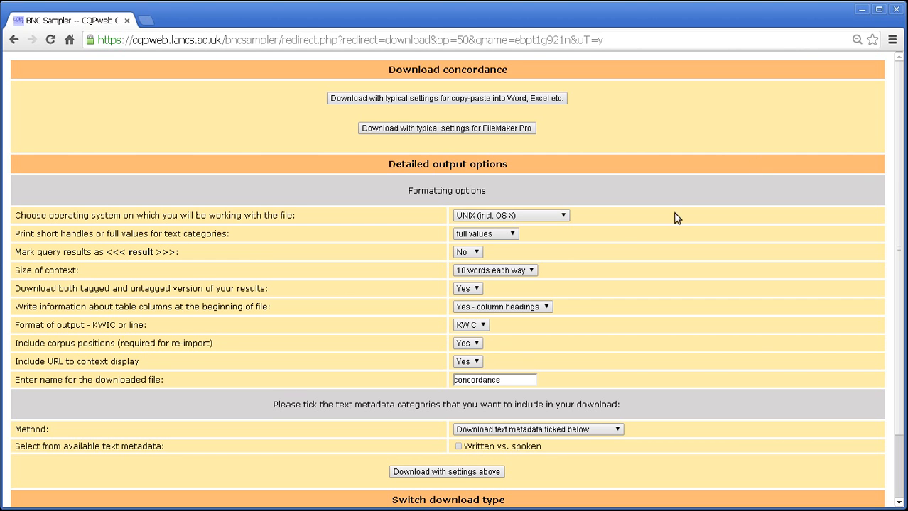
Switch the download type from concordance to plain-text query tabulation
middle_click(719, 140)
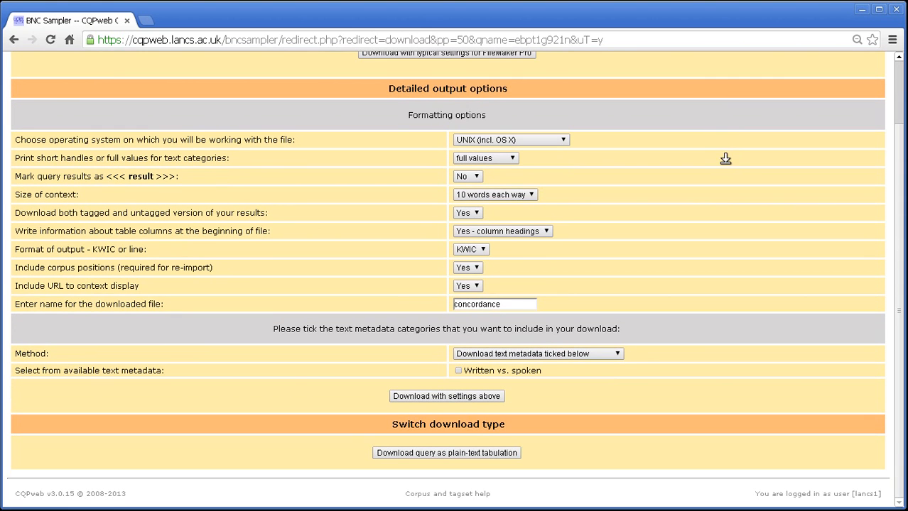
left_click(472, 448)
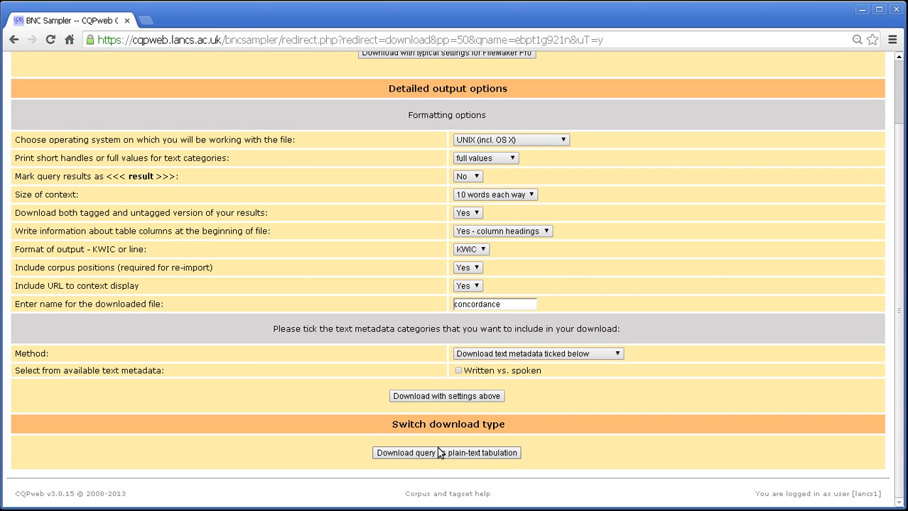
middle_click(717, 404)
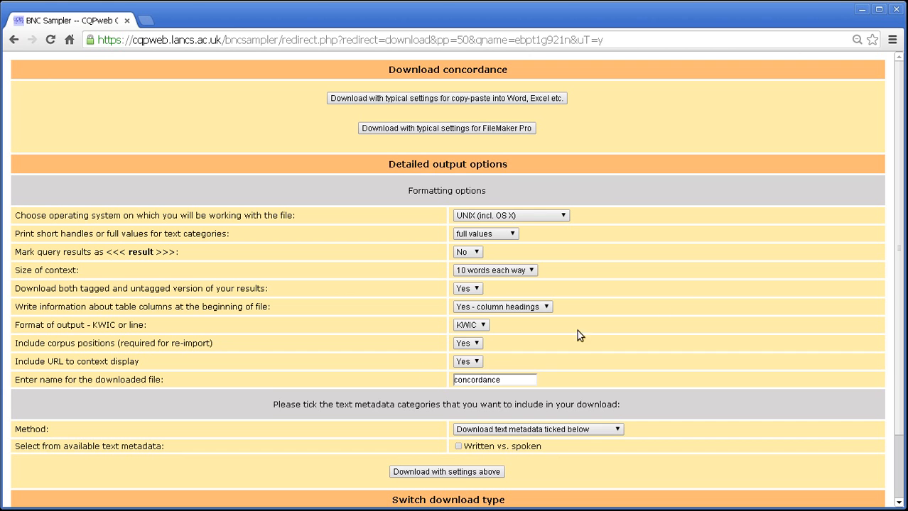
left_click_drag(898, 371, 865, 435)
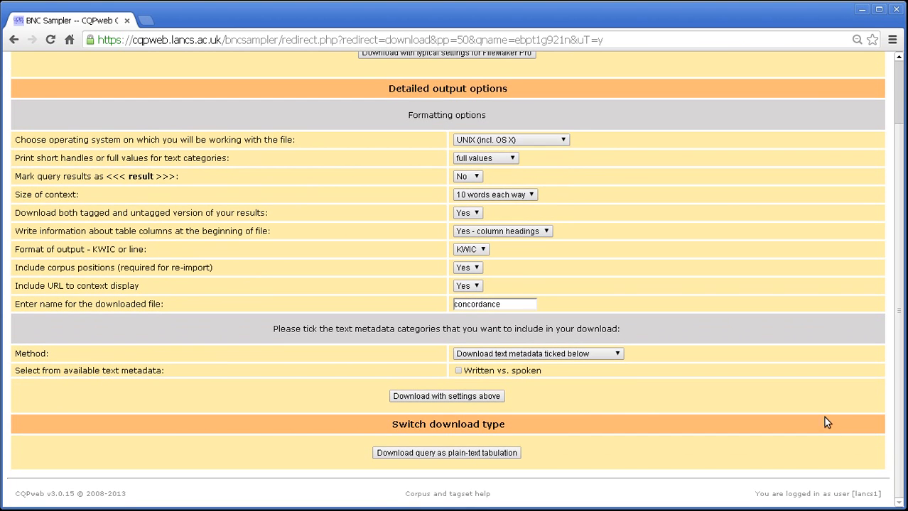
left_click(506, 453)
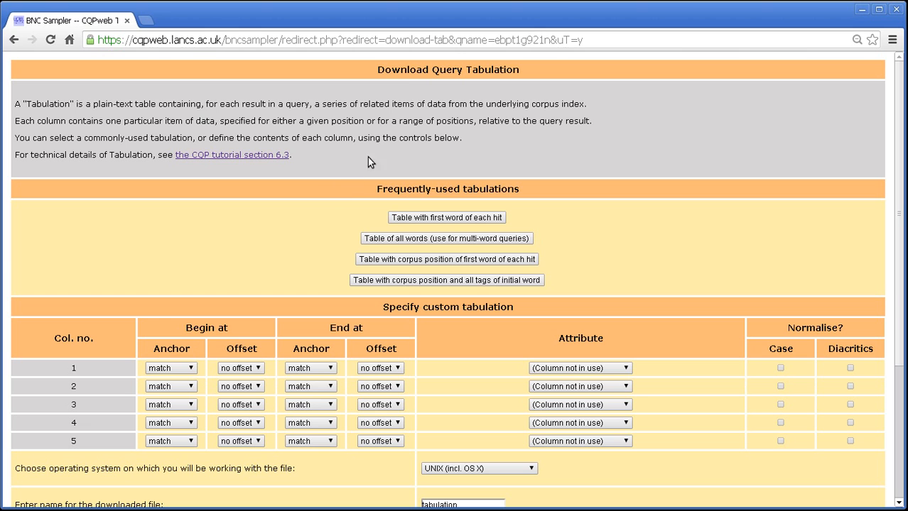
left_click_drag(377, 68, 517, 68)
left_click(556, 67)
Read CQP tutorial section 6.3 on generating frequency tables and the tabulate command, closing it when done
left_click(269, 156)
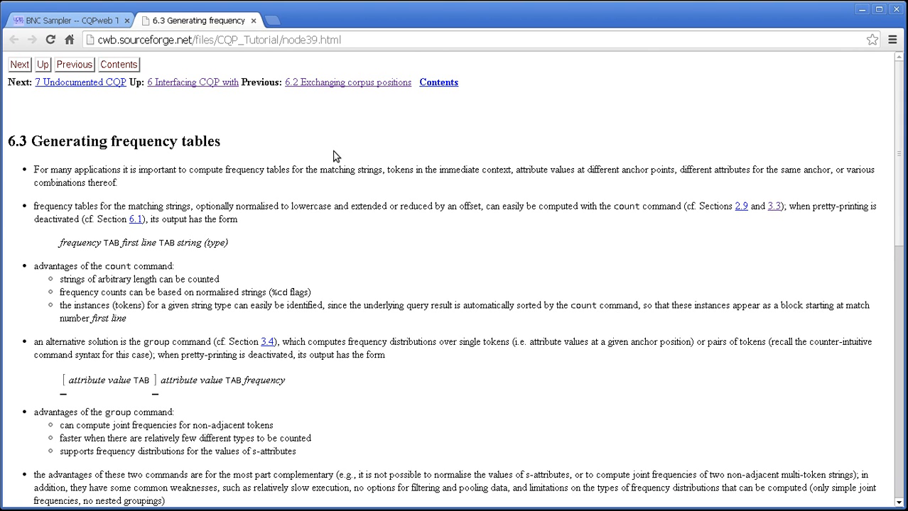
middle_click(464, 165)
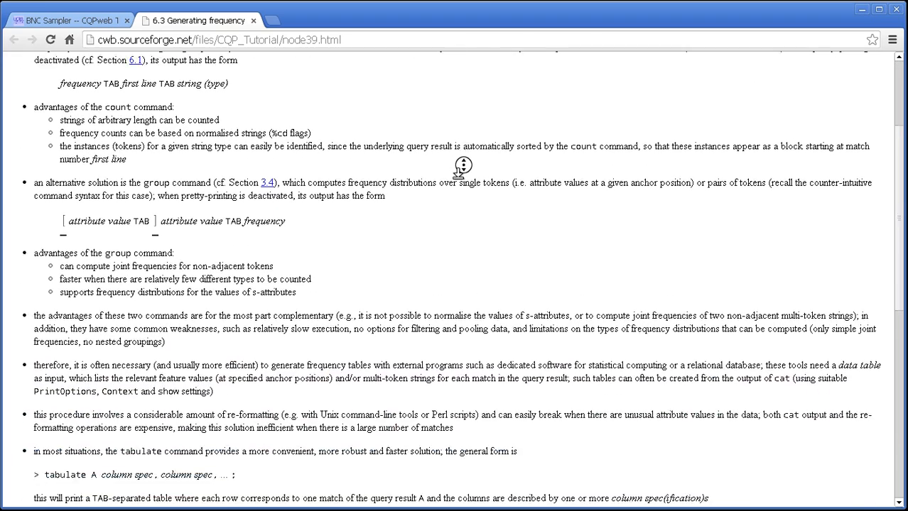
middle_click(437, 191)
middle_click(425, 376)
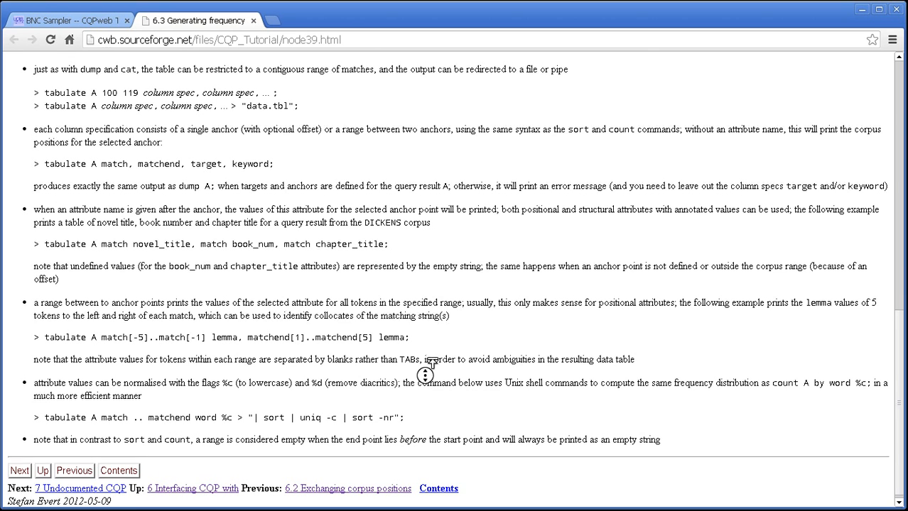
middle_click(351, 289)
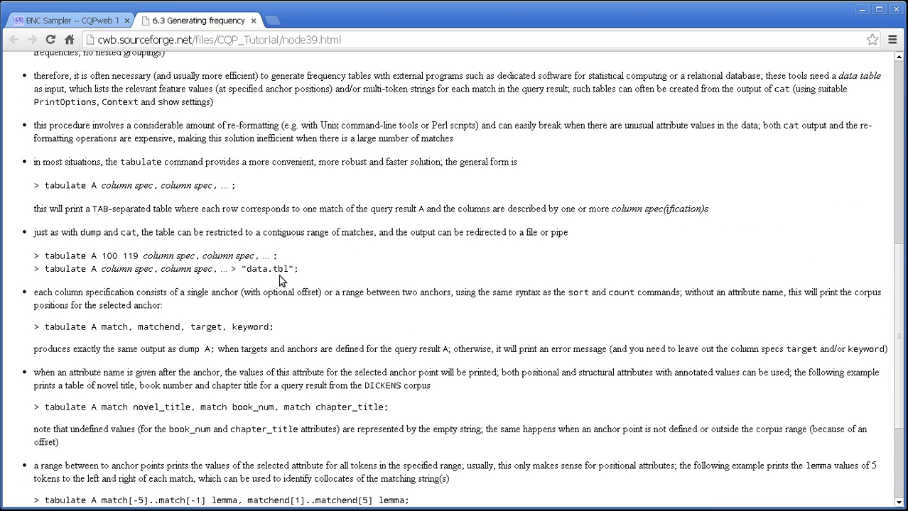
middle_click(353, 315)
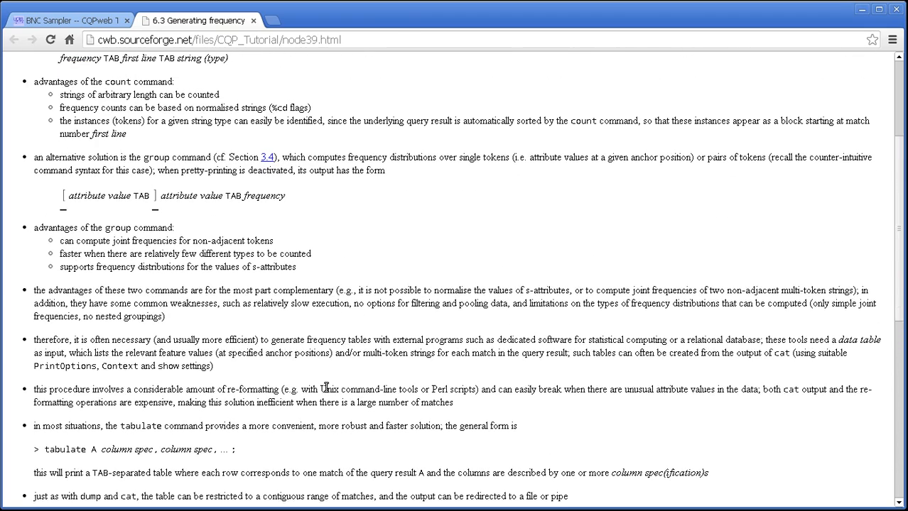
middle_click(323, 387)
middle_click(363, 341)
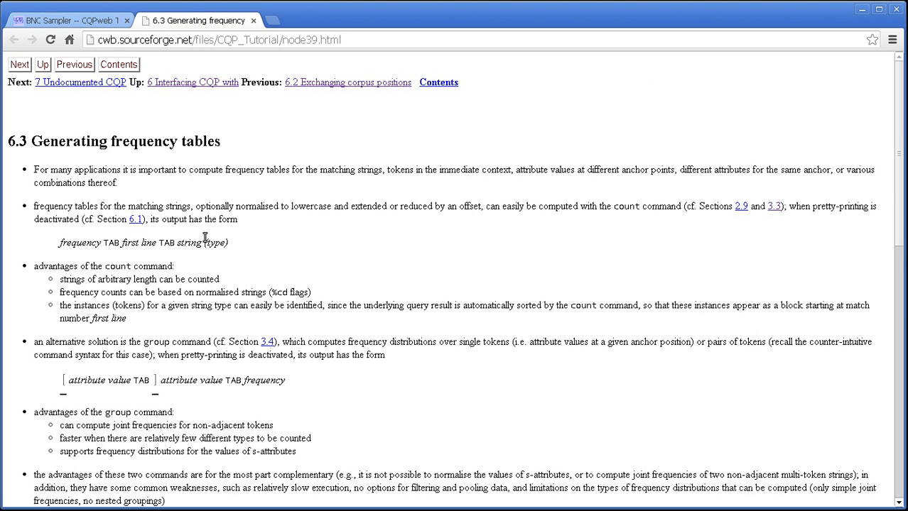
left_click(253, 21)
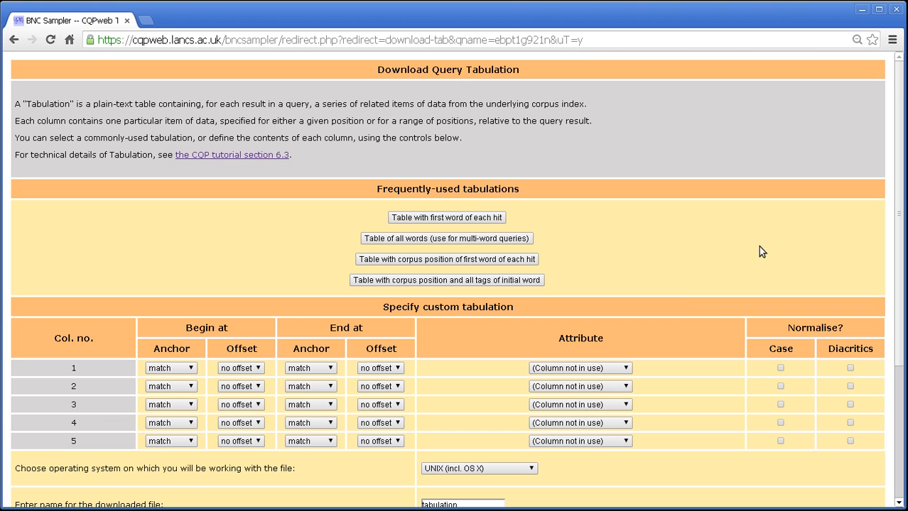
Create a bigger custom tabulation form with up to 9 columns
left_click_drag(896, 162, 902, 329)
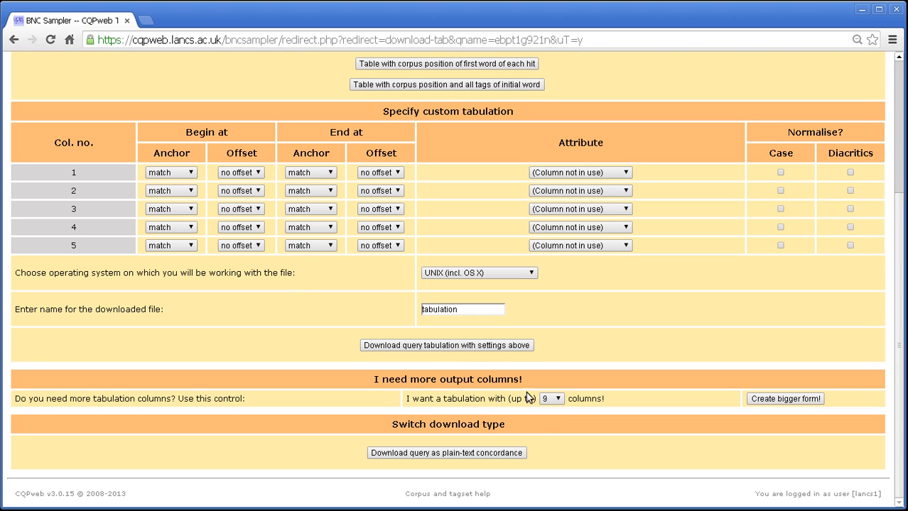
left_click(551, 400)
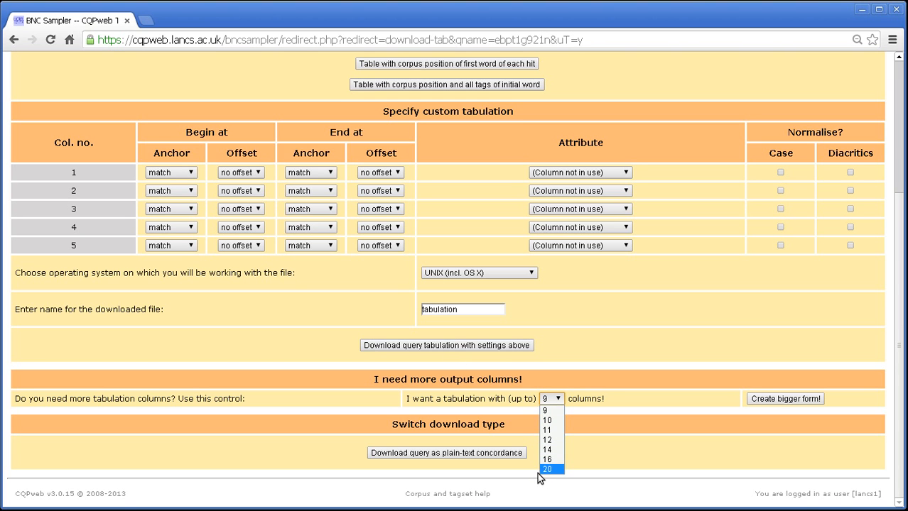
left_click(604, 372)
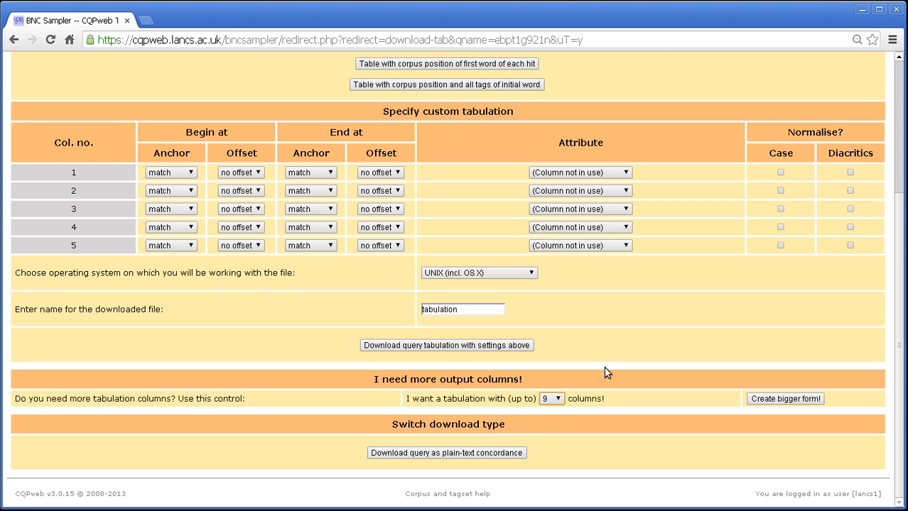
left_click(561, 398)
left_click(554, 412)
left_click(747, 399)
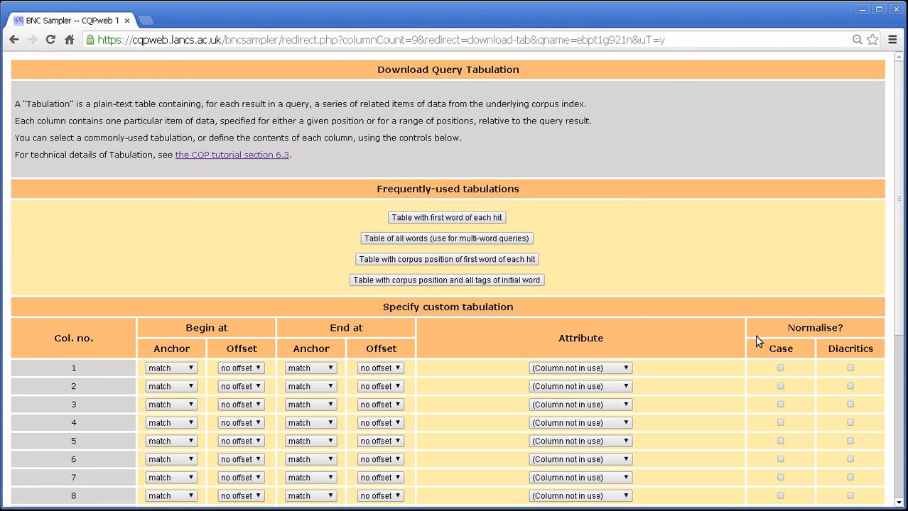
Switch the download type to plain-text concordance and back to plain-text tabulation
scroll(653, 285, "down", 2)
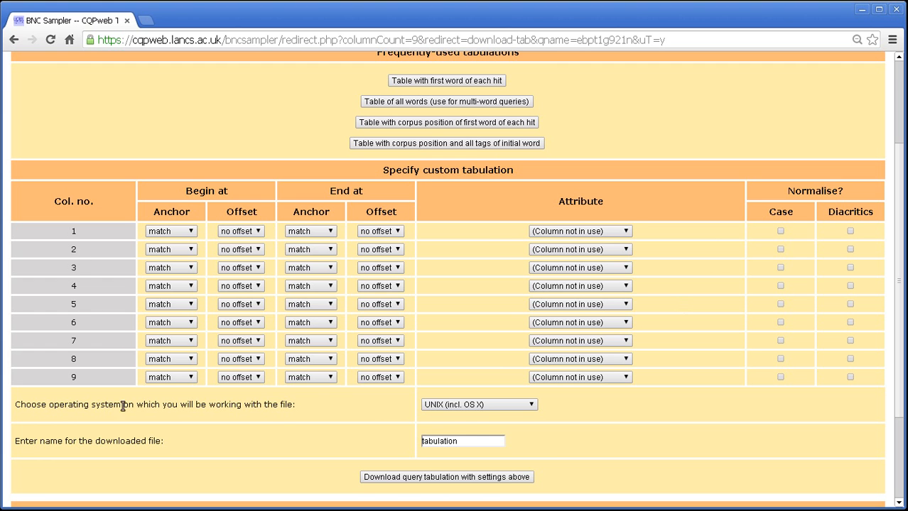
scroll(719, 400, "down", 2)
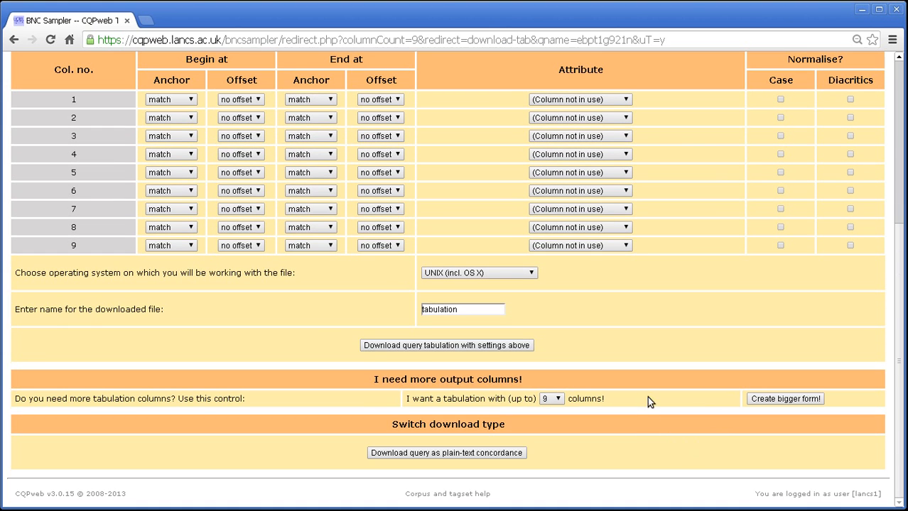
left_click(477, 458)
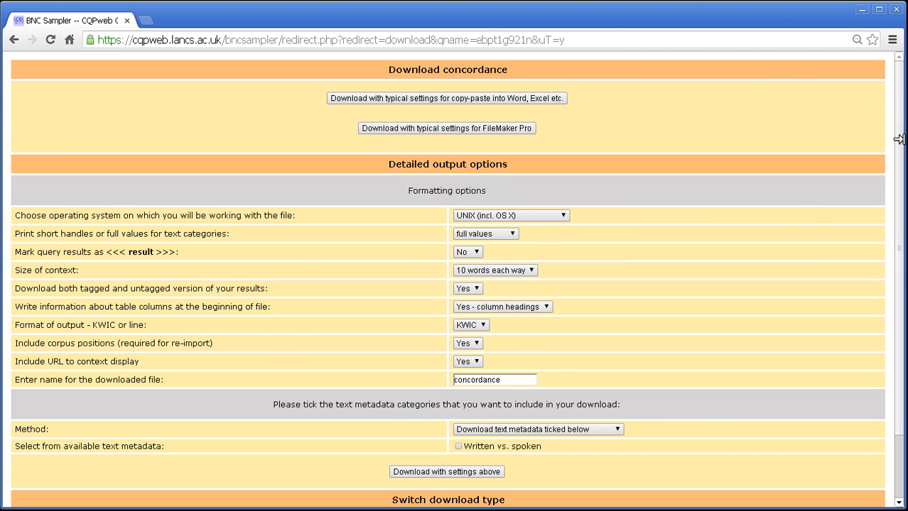
scroll(883, 258, "down", 2)
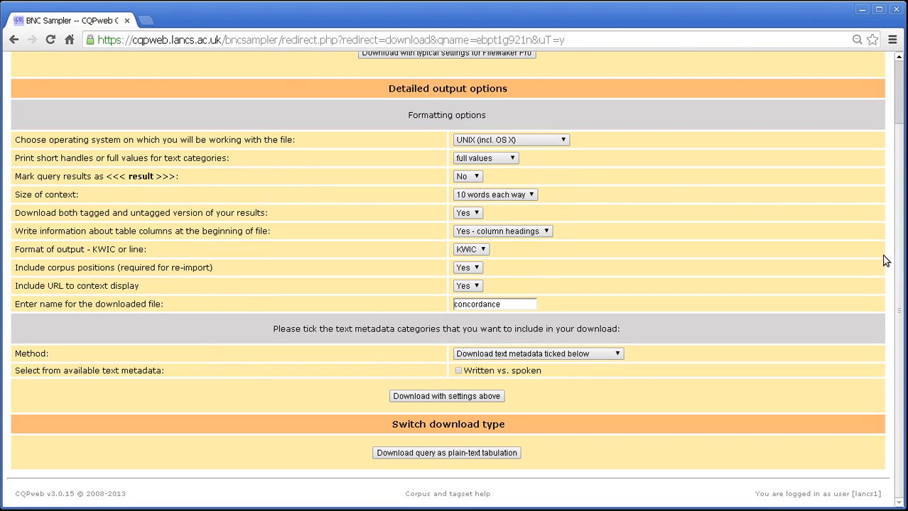
left_click(458, 453)
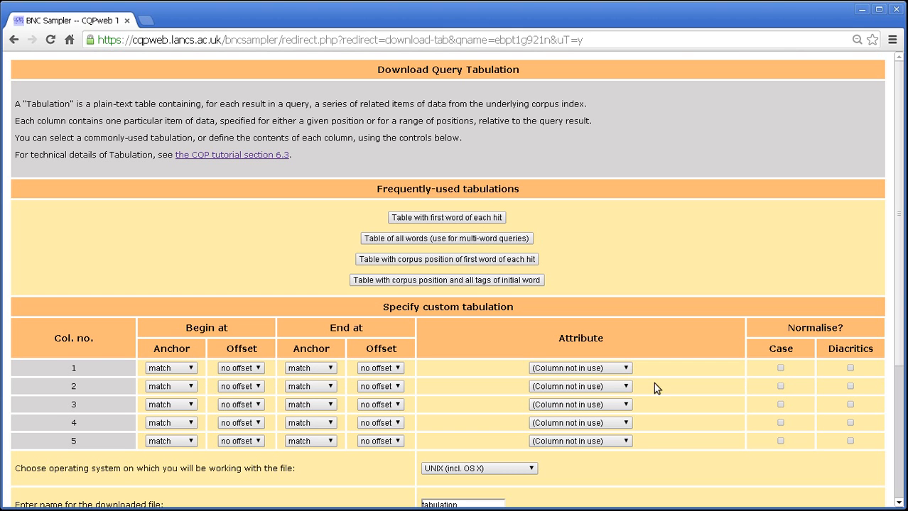
Download the table with the first word of each hit and view tabulation.txt in gedit
left_click(428, 218)
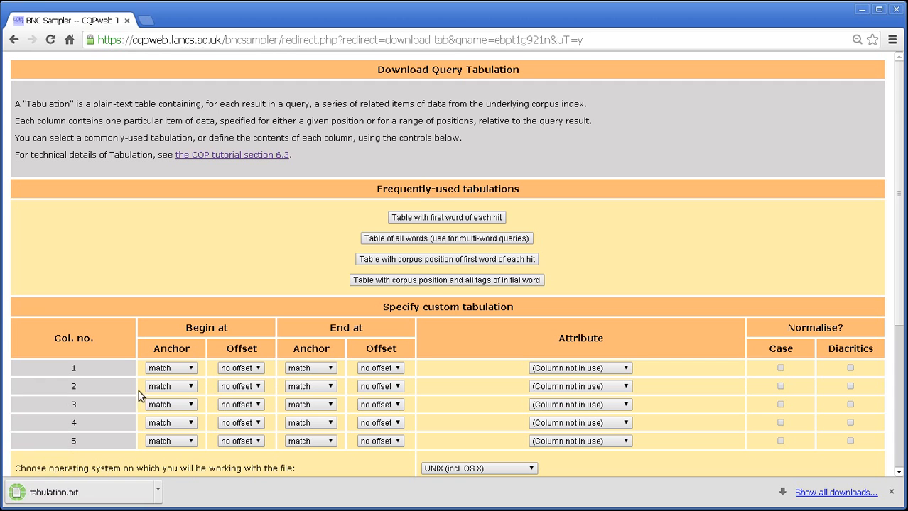
left_click(100, 493)
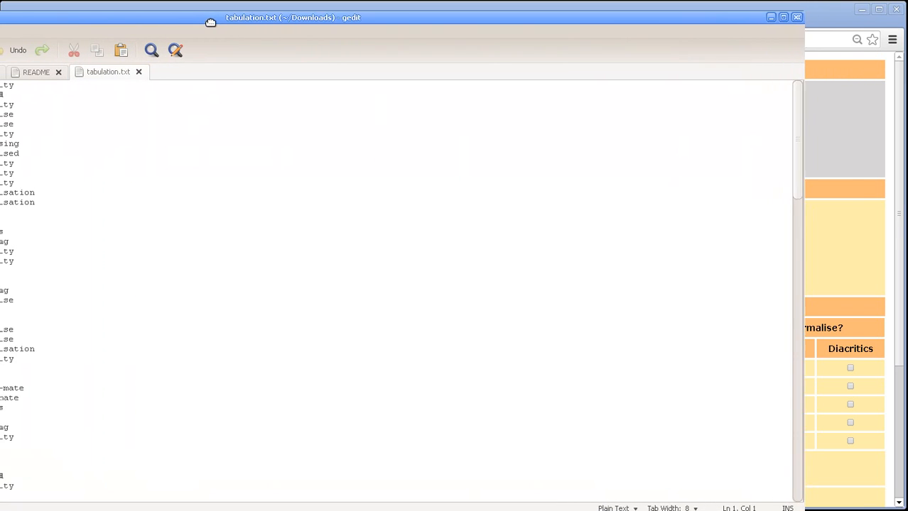
left_click_drag(210, 22, 257, 21)
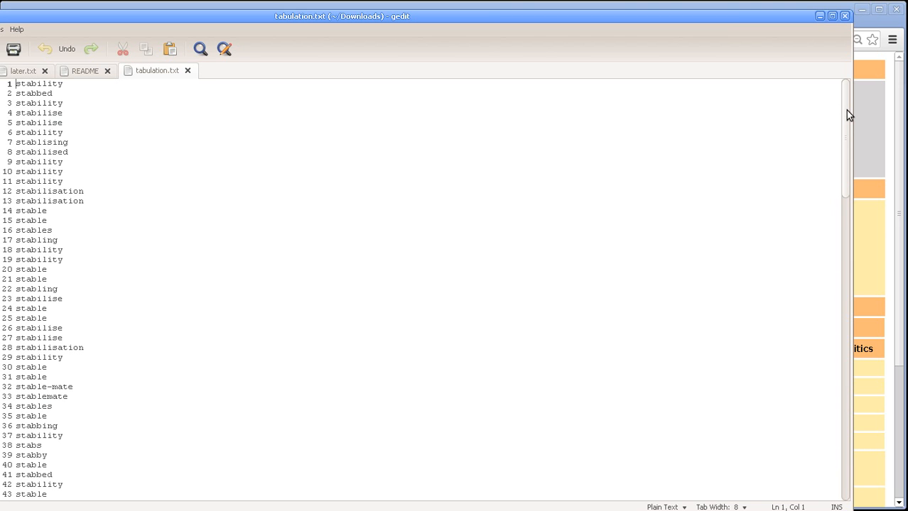
left_click_drag(847, 115, 820, 98)
left_click_drag(432, 19, 0, 63)
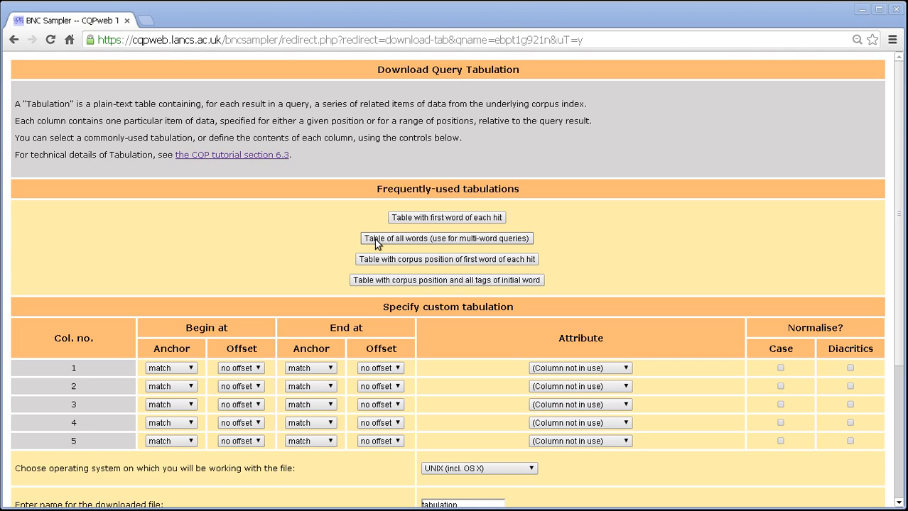
Download the table of all words for multi-word queries and view tabulation (1).txt in gedit
left_click(505, 240)
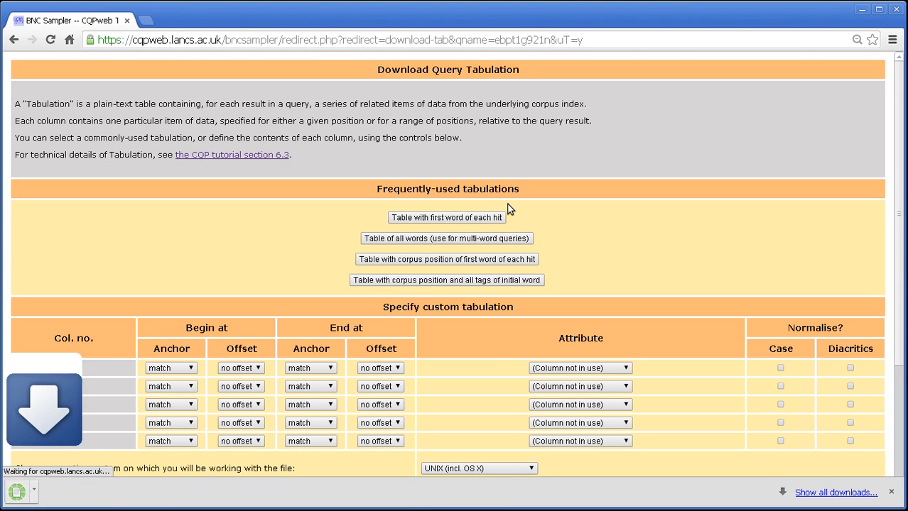
left_click(60, 492)
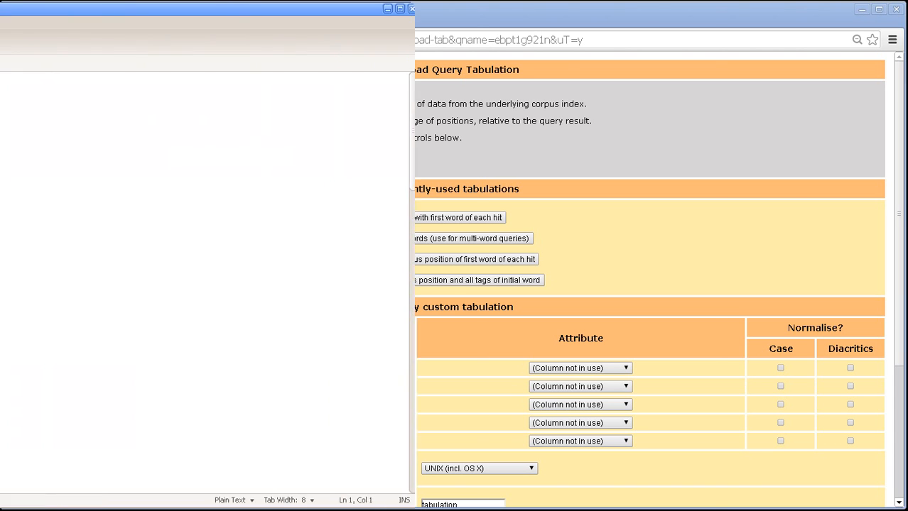
left_click_drag(0, 13, 224, 26)
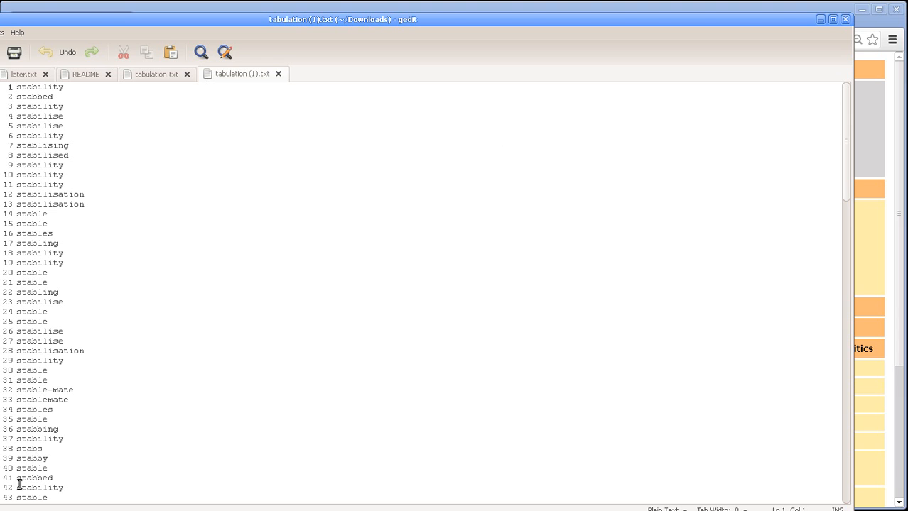
left_click(43, 310)
left_click(44, 379)
left_click_drag(152, 22, 0, 30)
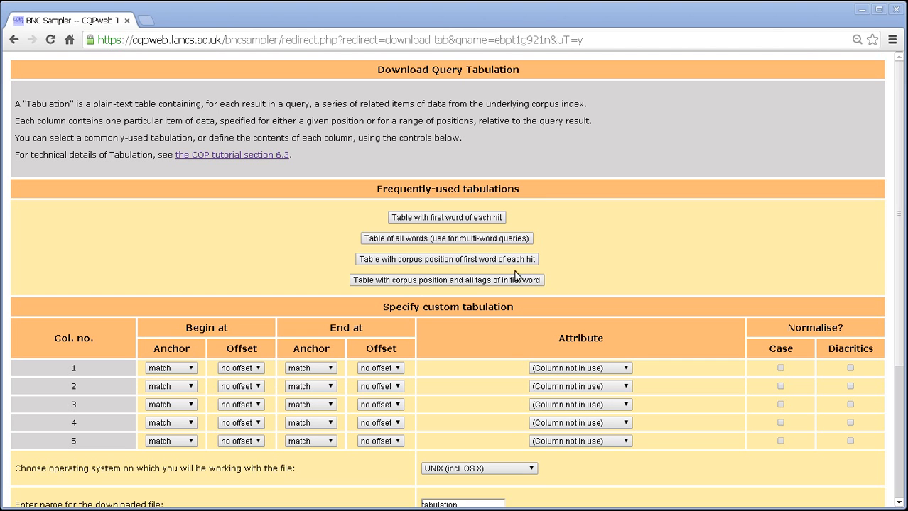
Download the table with the corpus position of the first word of each hit and open tabulation (2).txt in gedit
left_click(457, 260)
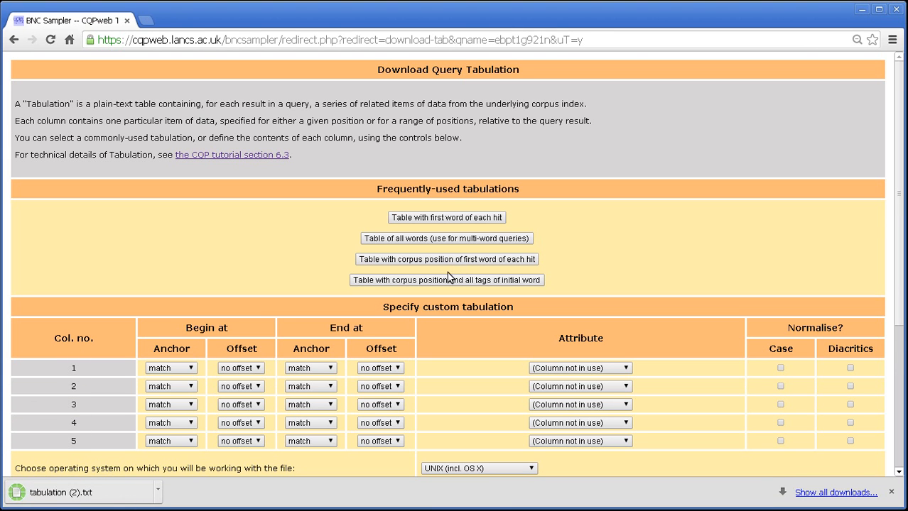
left_click(71, 492)
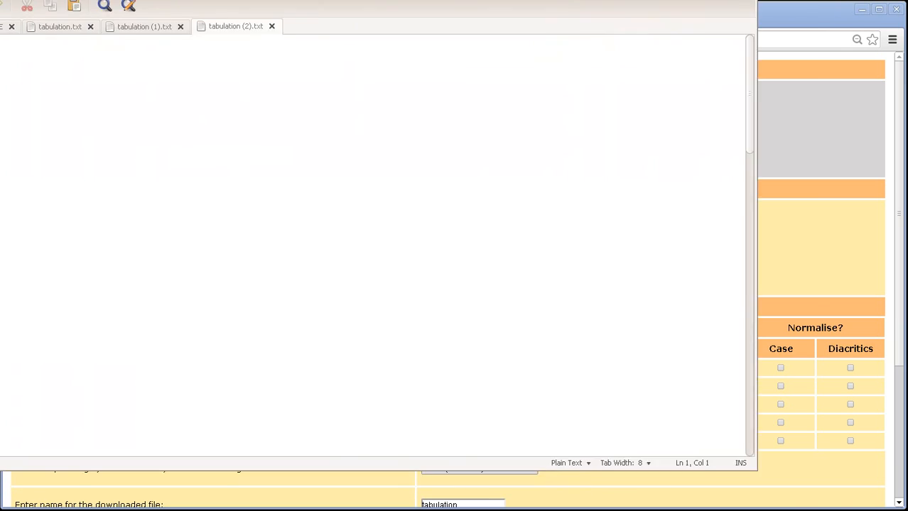
left_click_drag(421, 4, 457, 10)
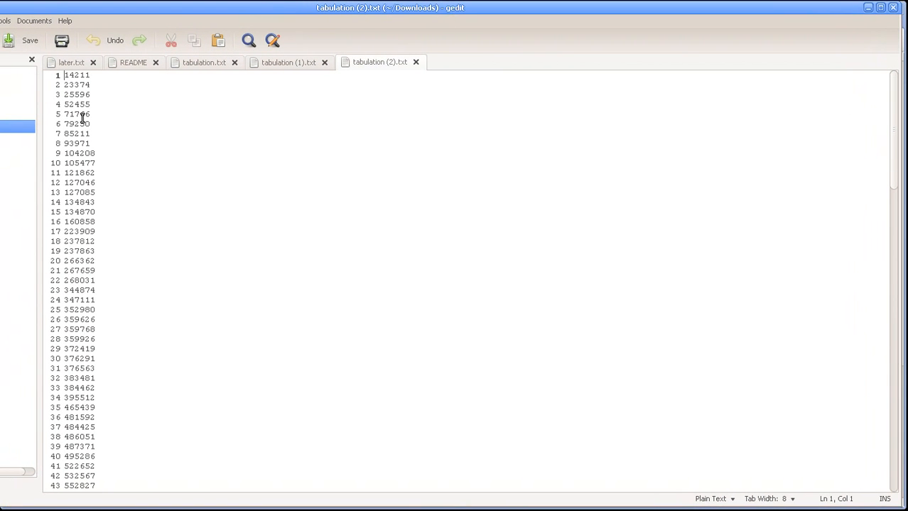
Examine the list of corpus positions in tabulation (2).txt, then return to the CQPweb tabulation page
left_click(96, 73)
left_click_drag(100, 76, 66, 74)
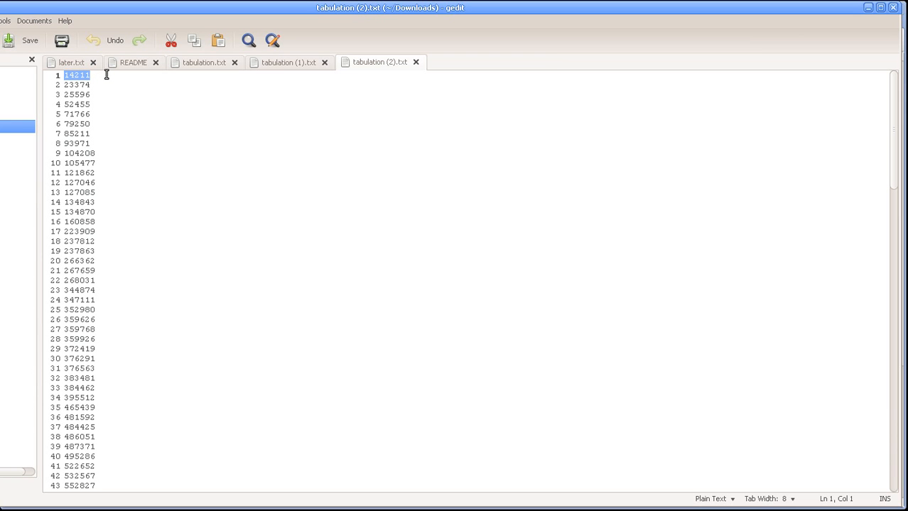
left_click(86, 94)
left_click(81, 153)
left_click(87, 194)
left_click(86, 221)
left_click_drag(89, 233, 87, 244)
left_click(87, 269)
left_click(79, 369)
left_click(84, 408)
left_click_drag(894, 181, 776, 162)
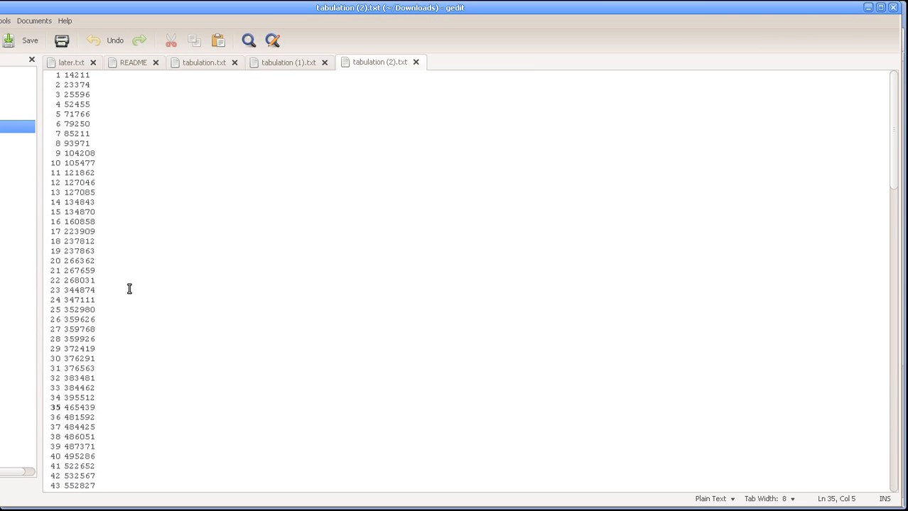
left_click_drag(559, 7, 0, 12)
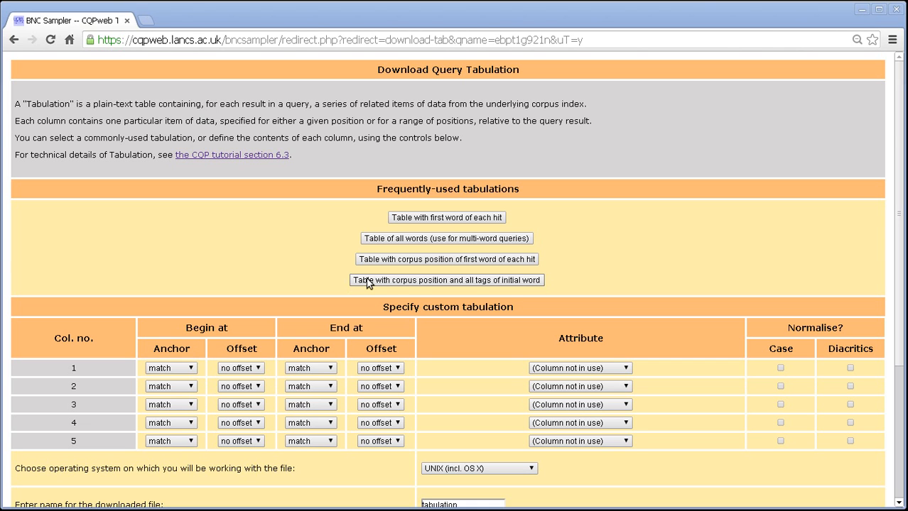
Download the table with corpus position and all tags of the initial word and open tabulation (3).txt in gedit
left_click(496, 285)
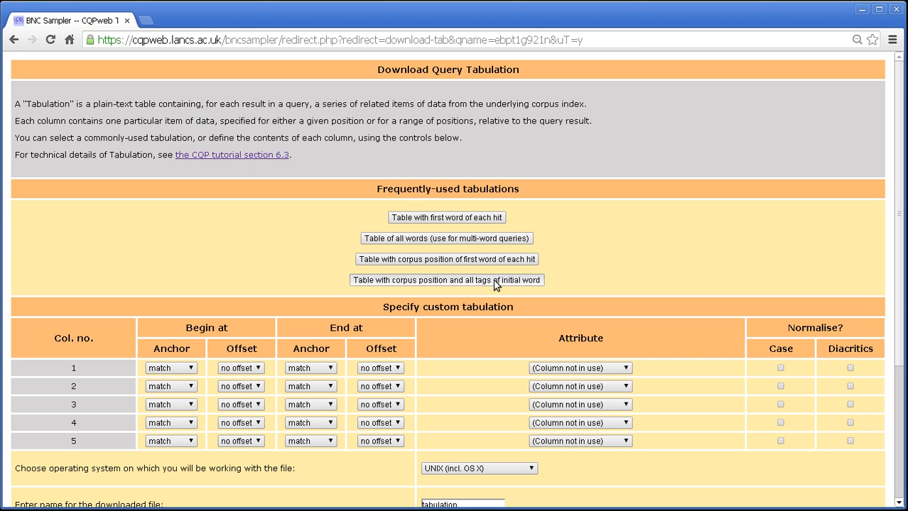
left_click(497, 281)
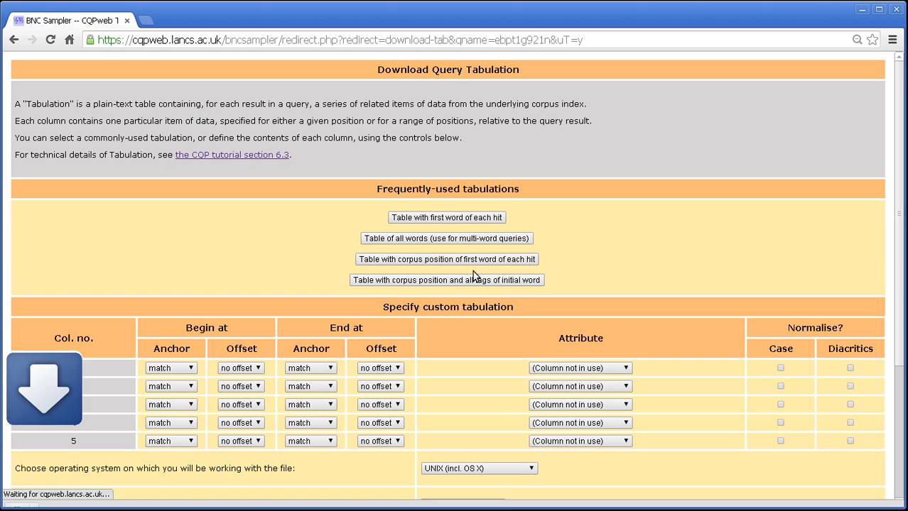
left_click(61, 492)
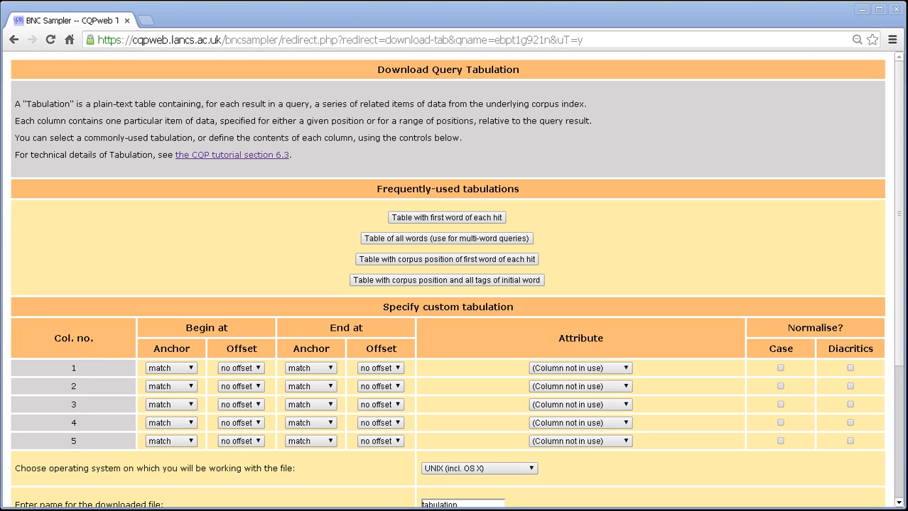
left_click_drag(0, 9, 346, 10)
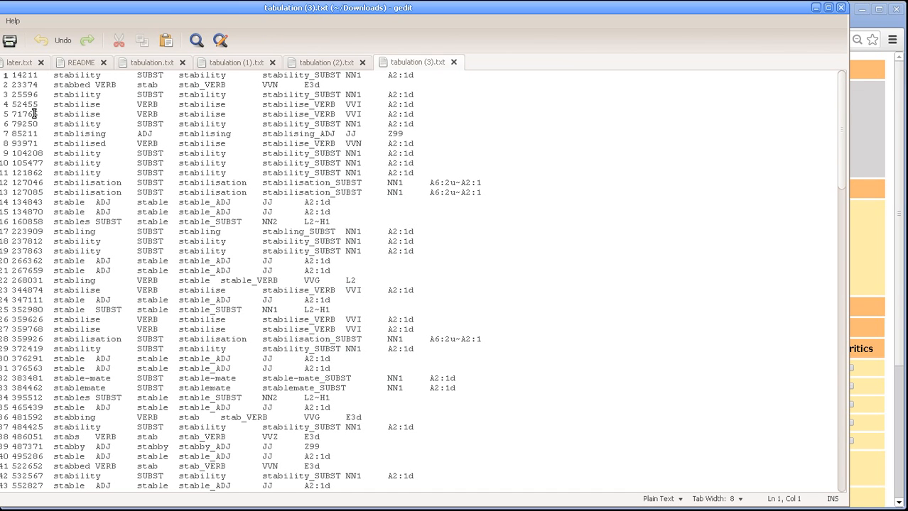
Examine each column in the first row of tabulation (3).txt, from the corpus position and word form through to the semantic tag
left_click(51, 75)
left_click_drag(137, 76, 100, 75)
left_click_drag(168, 76, 174, 78)
left_click(162, 83)
left_click(26, 76)
left_click_drag(109, 79, 177, 77)
left_click_drag(261, 77, 226, 77)
left_click(344, 76)
left_click_drag(372, 78, 382, 79)
left_click(469, 78)
double_click(30, 76)
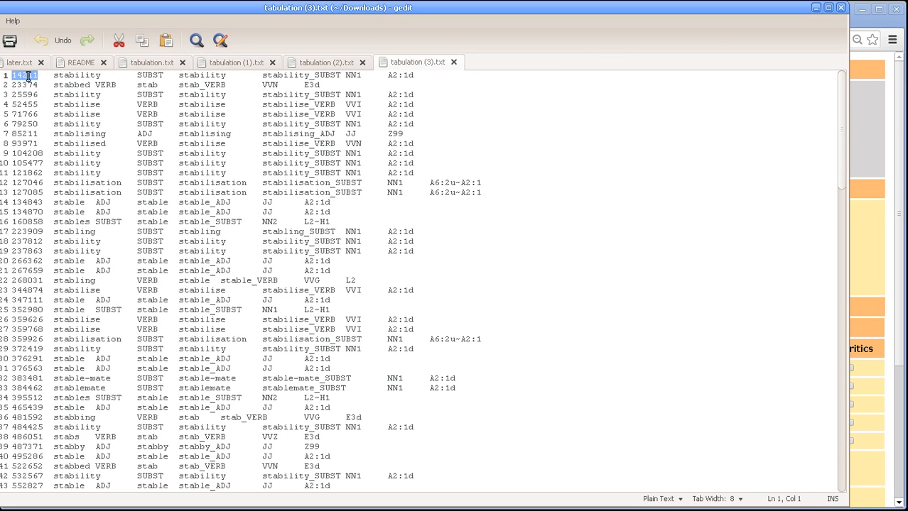
left_click(28, 75)
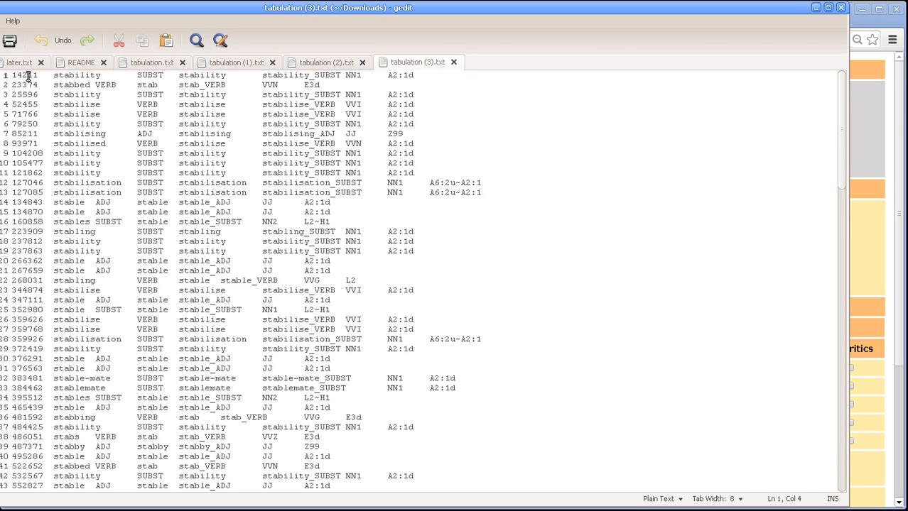
double_click(75, 74)
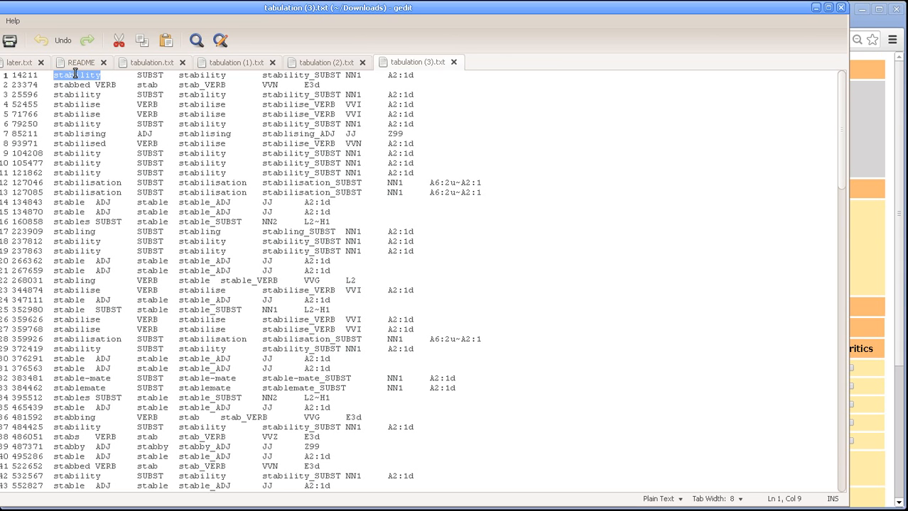
double_click(142, 75)
double_click(220, 77)
double_click(290, 76)
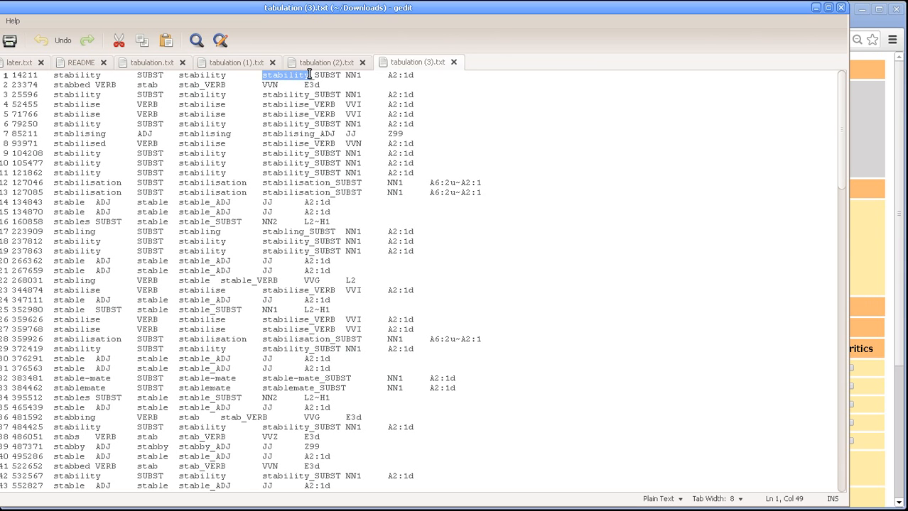
double_click(349, 74)
double_click(421, 76)
left_click(426, 77)
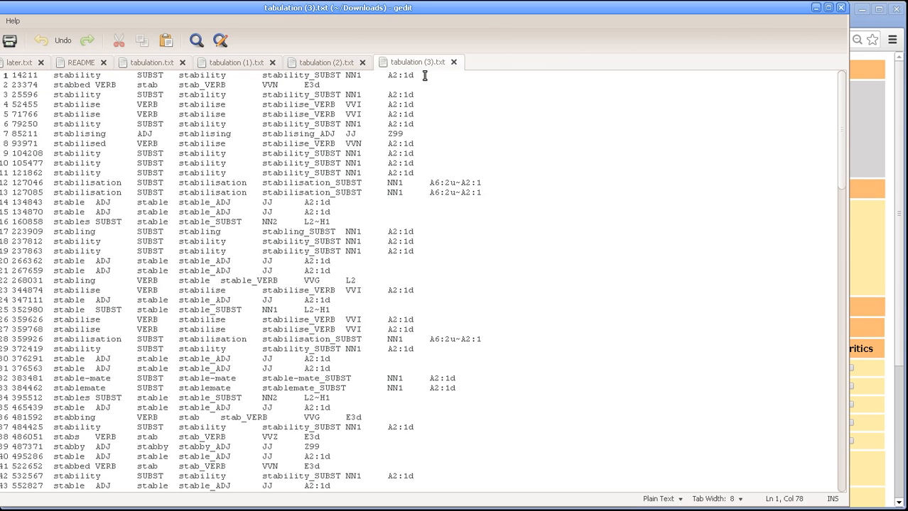
Inspect the first row's class, headword, lemma, part-of-speech and semantic tag values, then return to the CQPweb tabulation page
double_click(139, 74)
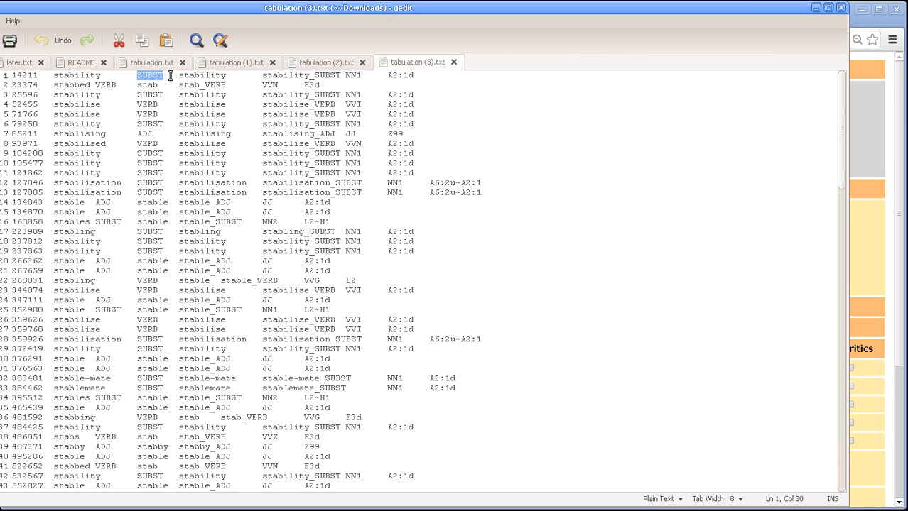
double_click(181, 75)
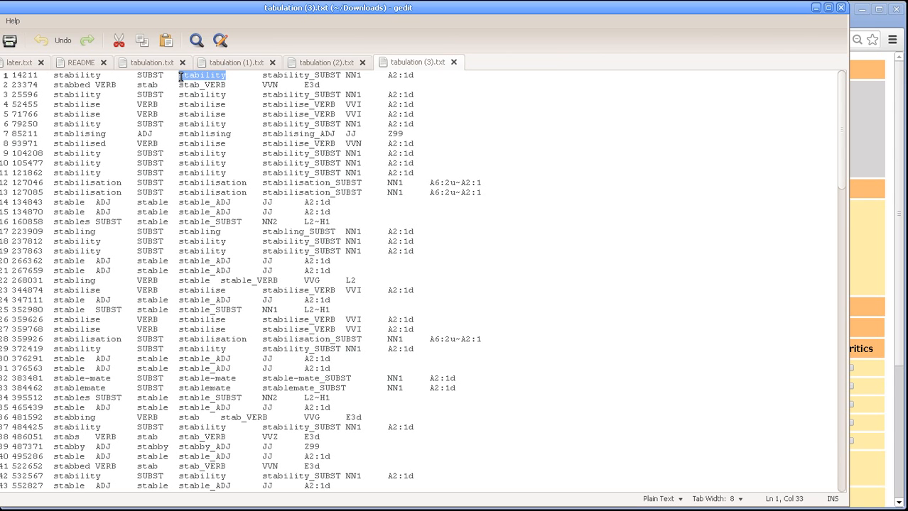
left_click_drag(262, 76, 338, 74)
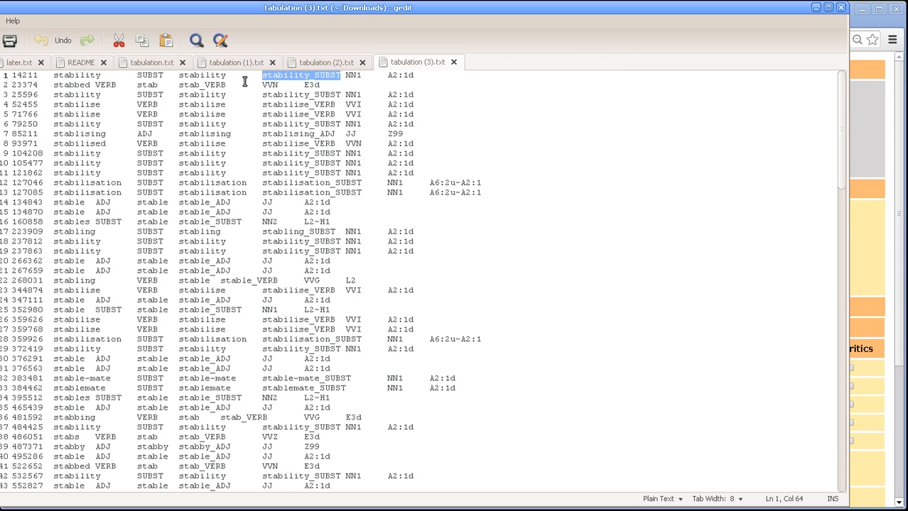
left_click(318, 75)
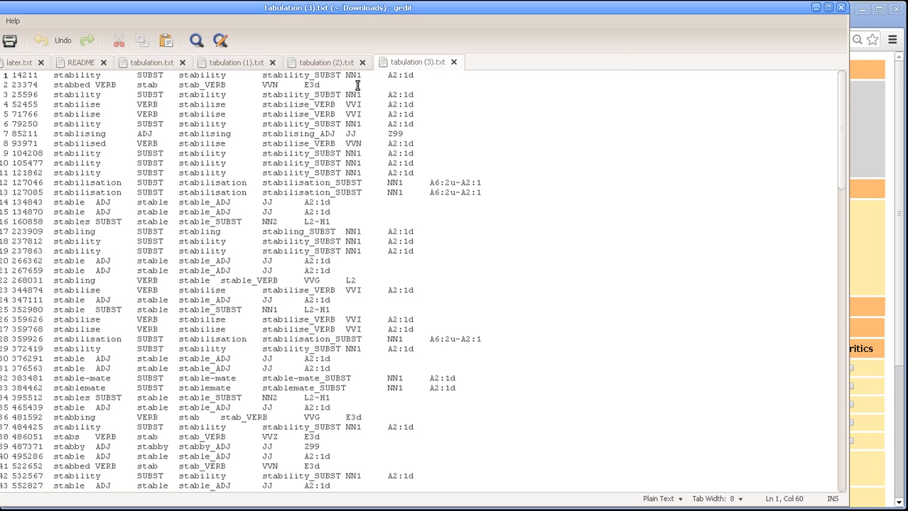
left_click(315, 75)
mouse_move(357, 75)
left_mouse_down()
mouse_move(347, 75)
mouse_move(366, 77)
mouse_move(346, 76)
left_mouse_up()
left_click(389, 75)
left_click_drag(388, 75, 414, 76)
left_click(415, 77)
left_click_drag(565, 9, 0, 39)
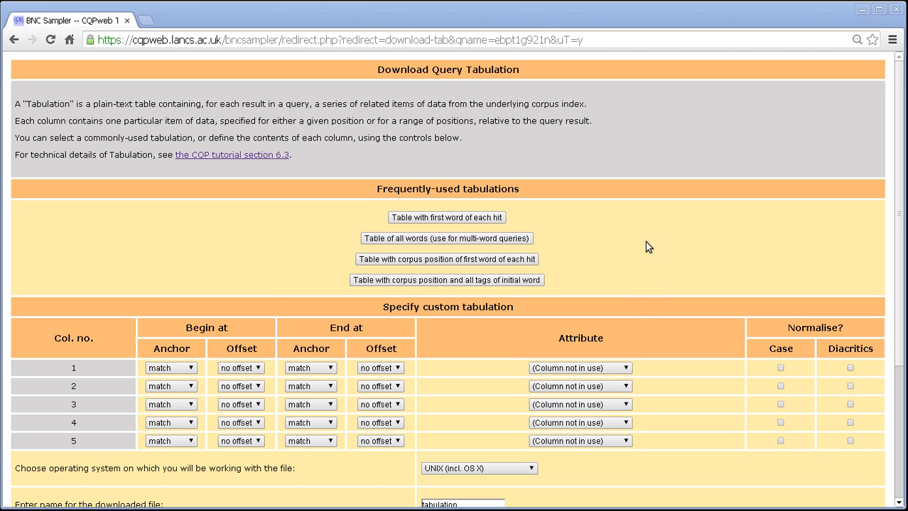
Review the operating system options for the download, choosing UNIX (incl. OS X), and check the file name field
scroll(646, 236, "down", 1)
scroll(646, 236, "down", 4)
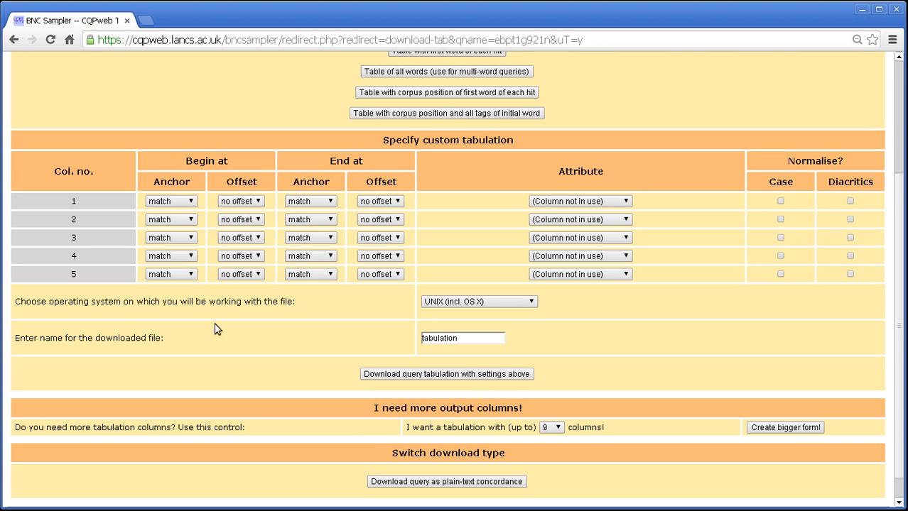
left_click(478, 304)
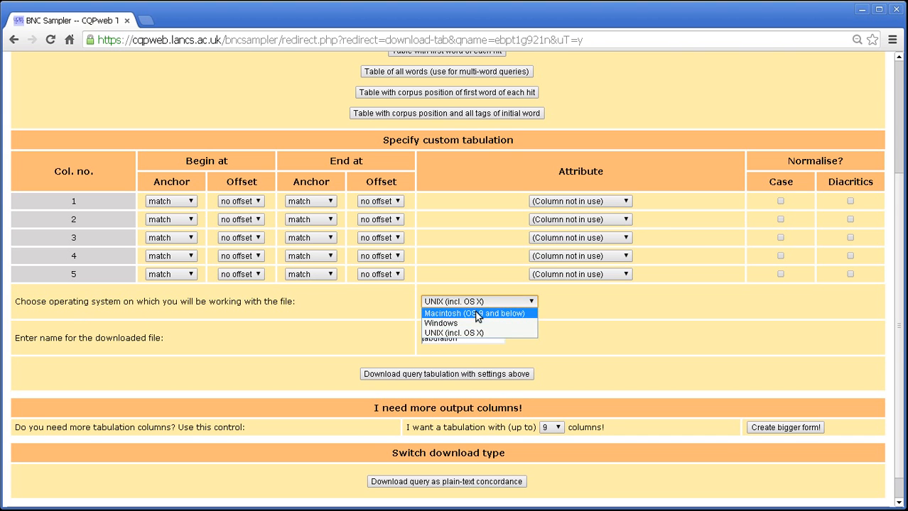
left_click(466, 333)
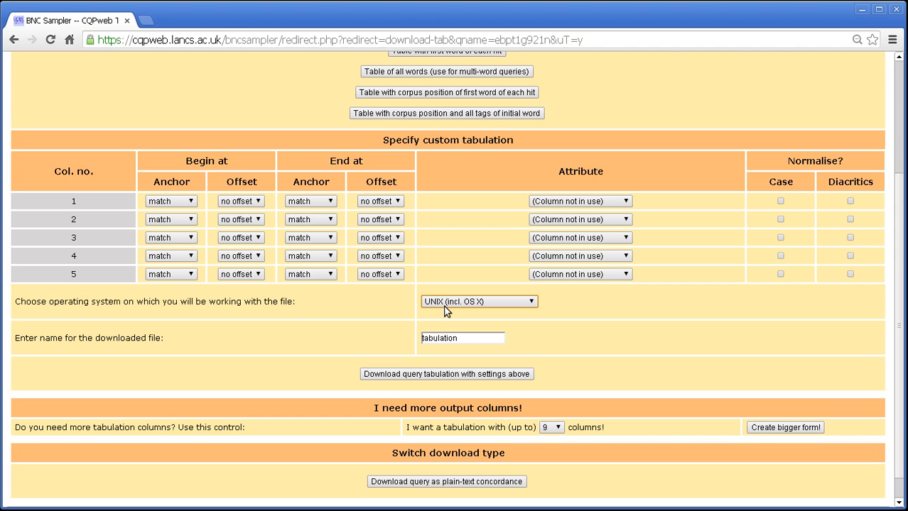
left_click(446, 302)
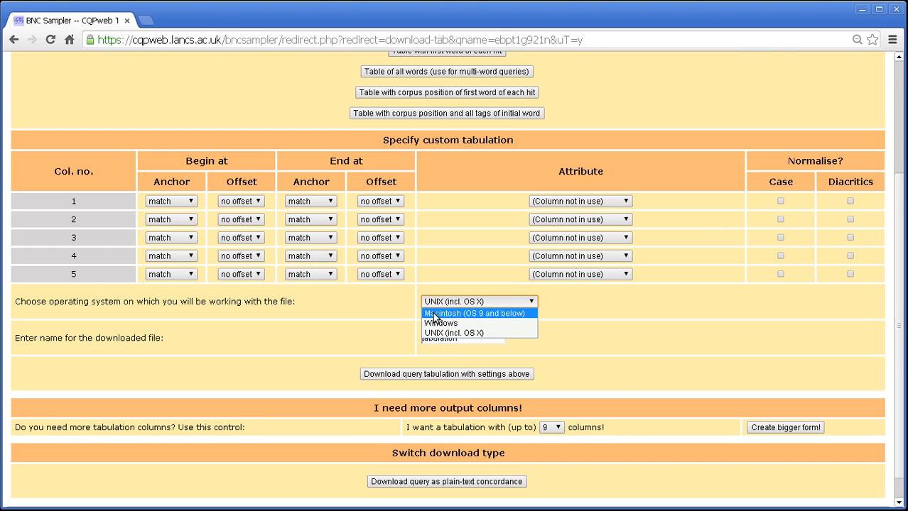
left_click(396, 319)
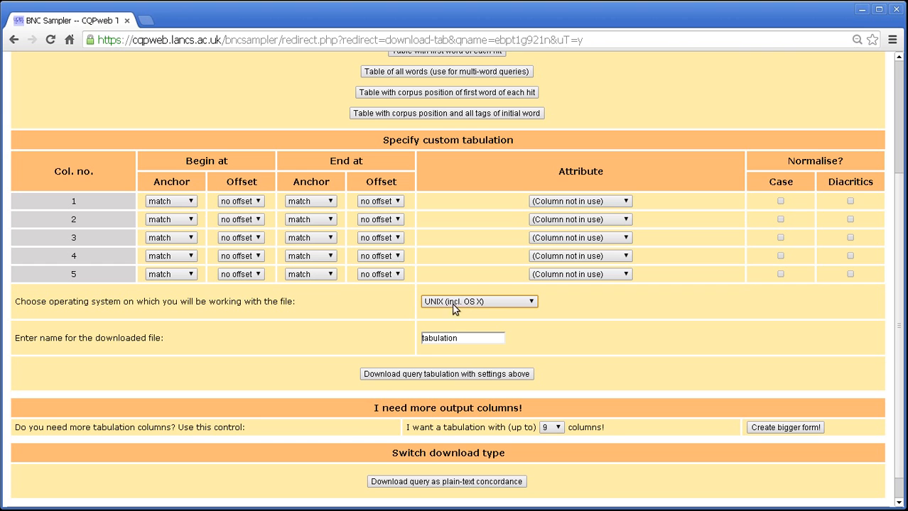
left_click(476, 338)
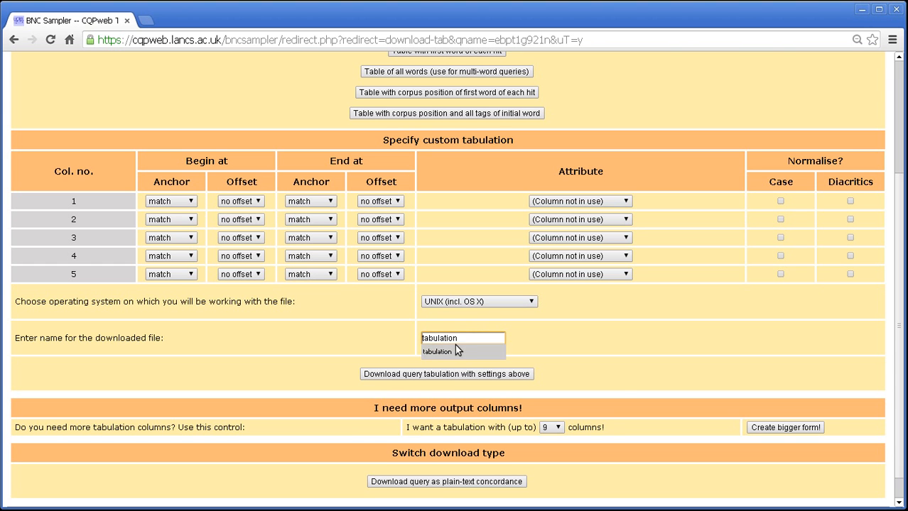
left_click(512, 329)
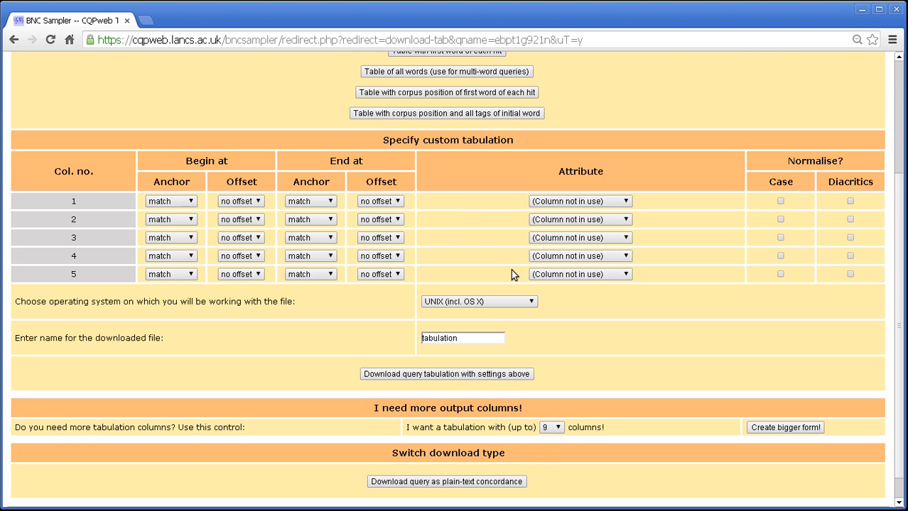
Set the attribute of column 1 in the custom tabulation to word
scroll(704, 330, "up", 1)
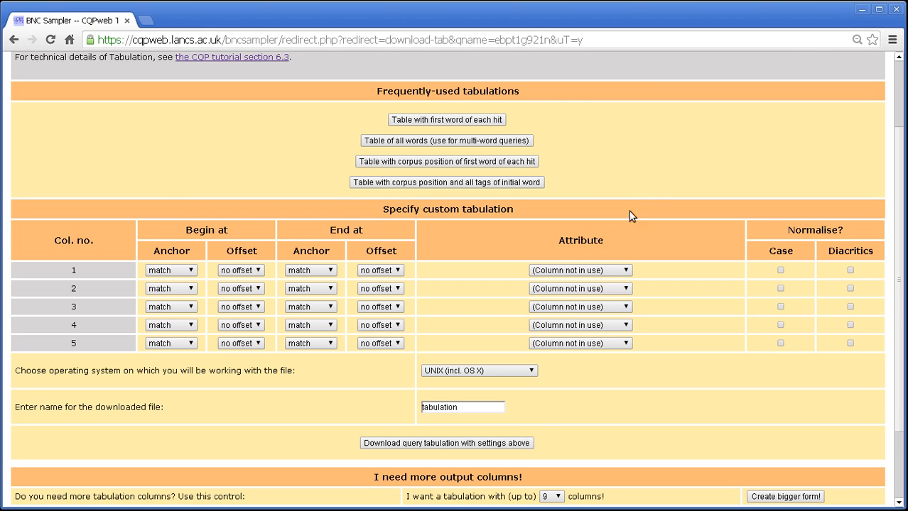
double_click(567, 240)
left_click(621, 238)
left_click(627, 270)
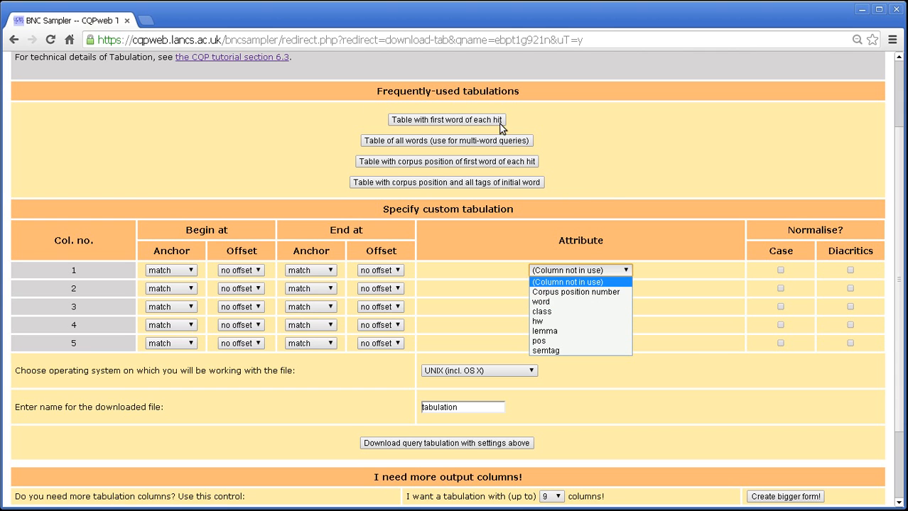
left_click(589, 302)
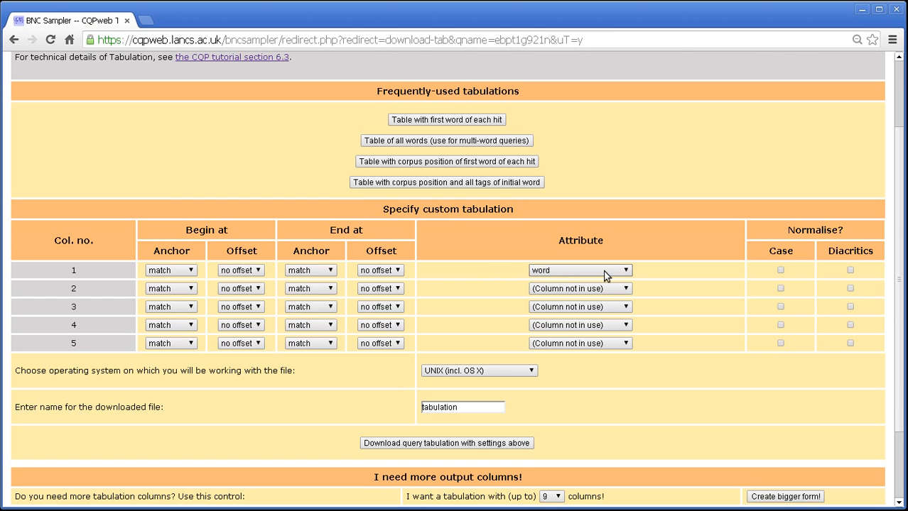
Review the anchor and offset options for the begin and end positions of column 1 in the custom tabulation
double_click(180, 250)
double_click(259, 252)
left_click(260, 254)
left_click(186, 274)
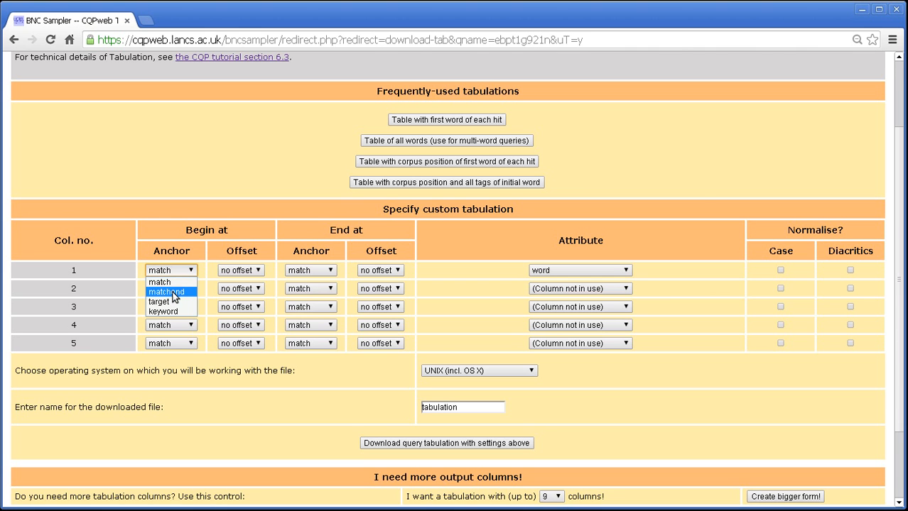
left_click(189, 272)
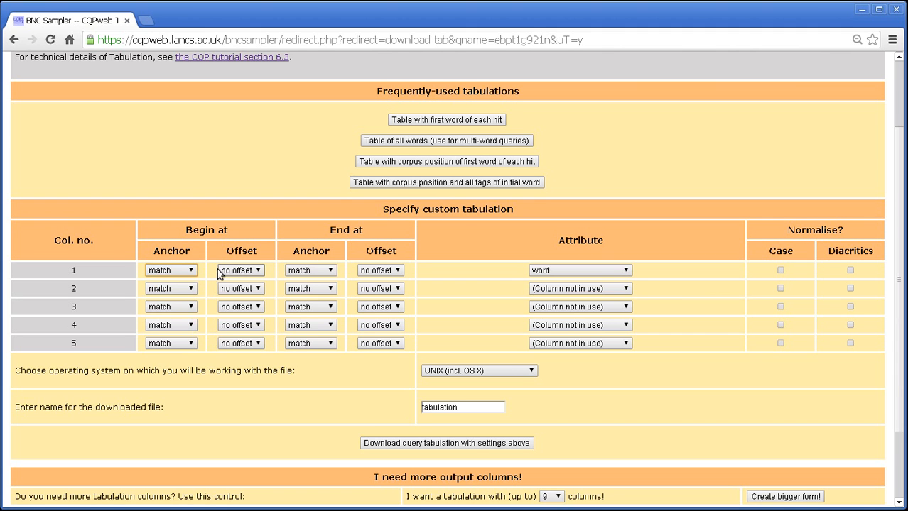
left_click(243, 270)
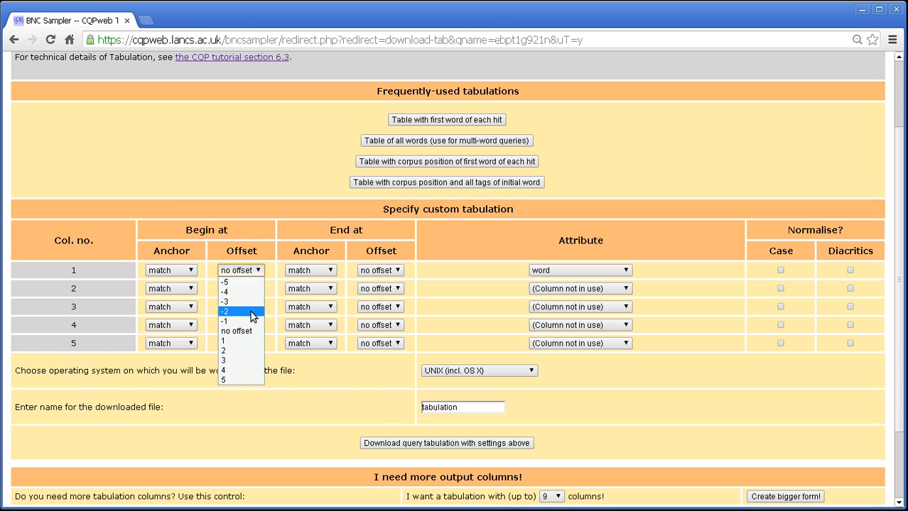
left_click(257, 220)
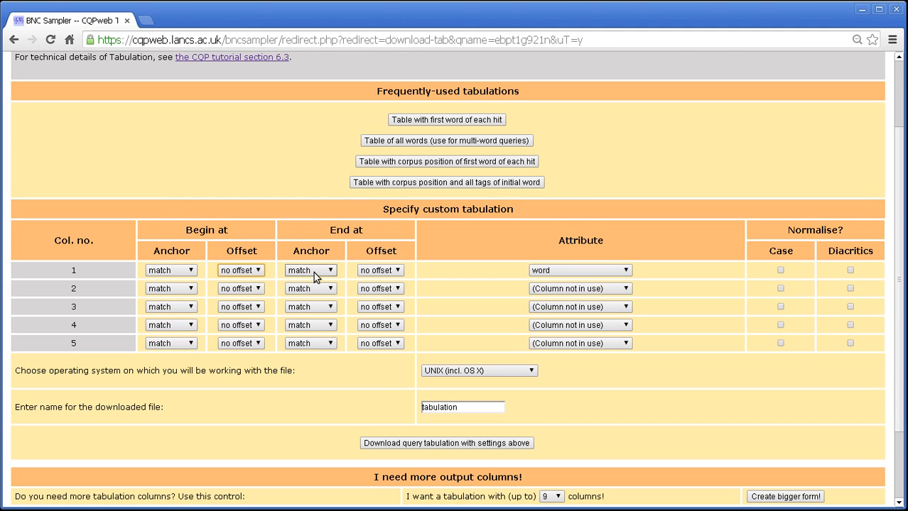
left_click(255, 272)
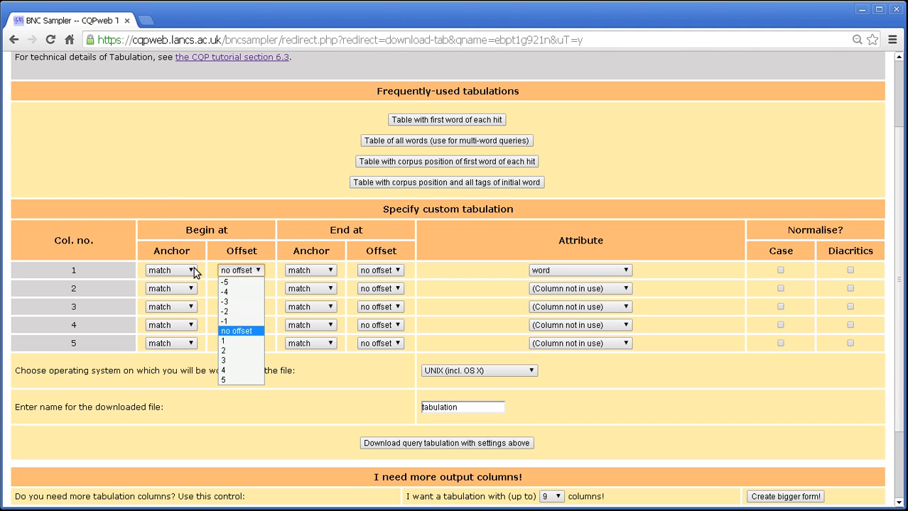
left_click(227, 268)
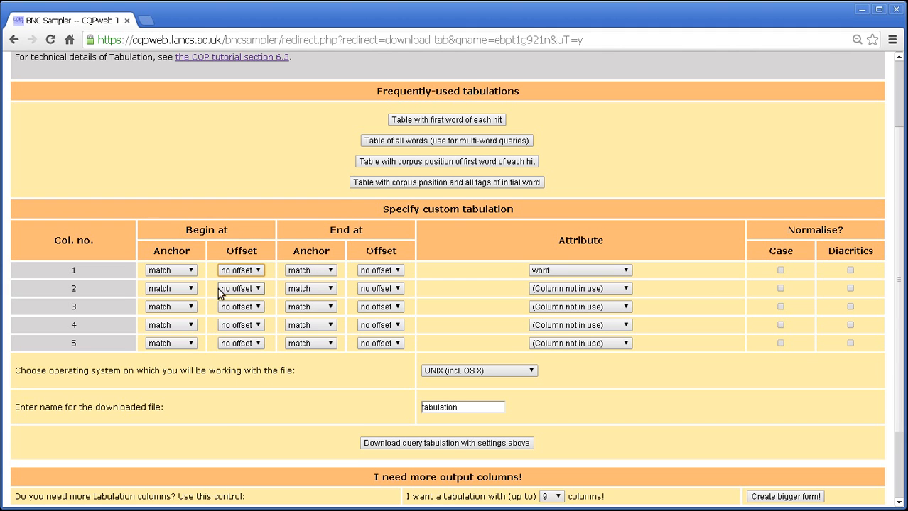
left_click(325, 271)
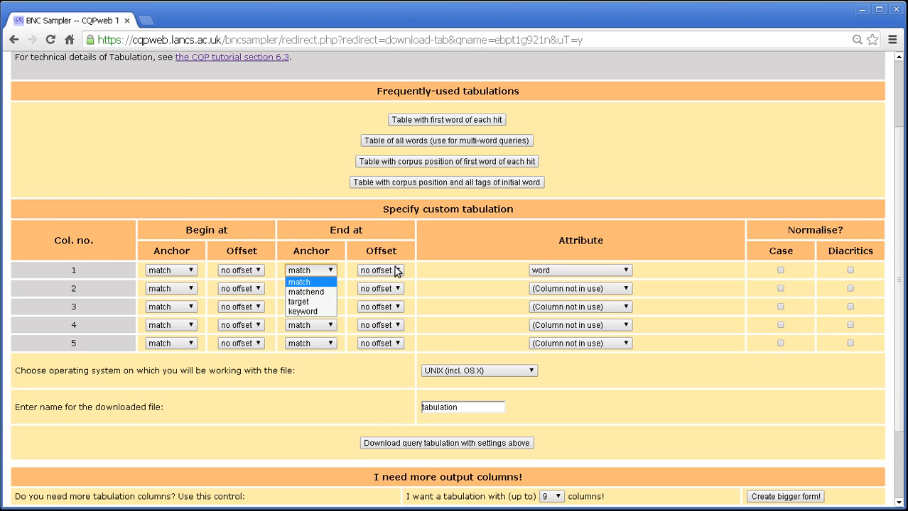
left_click(379, 260)
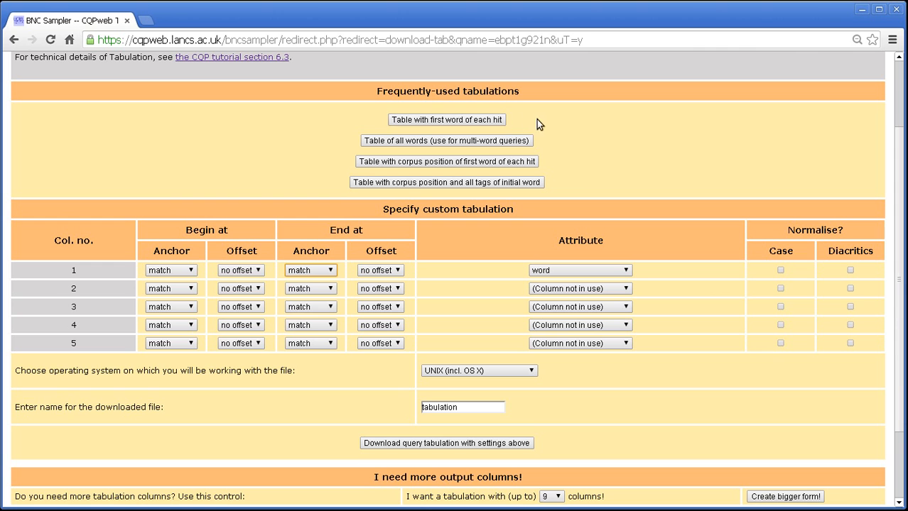
Download the custom tabulation of column 1, open tabulation (4).txt and compare it with tabulation.txt
left_click(472, 444)
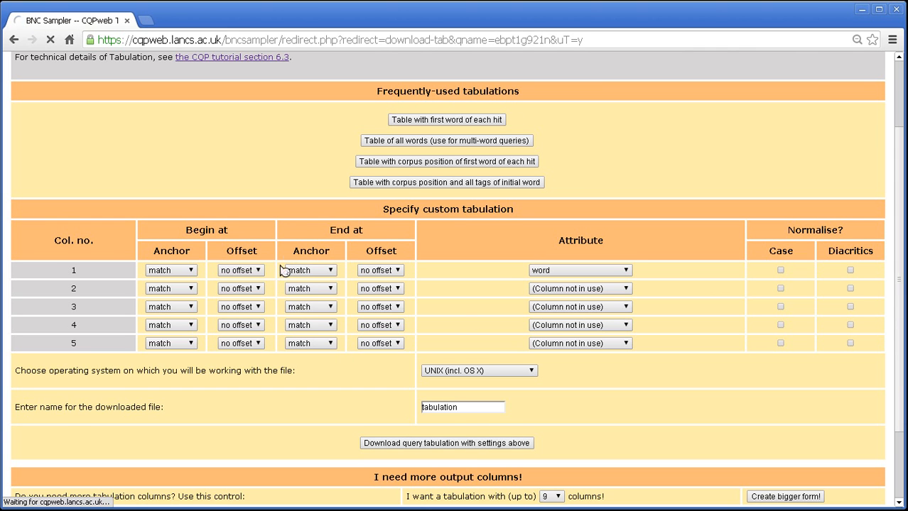
left_click(81, 492)
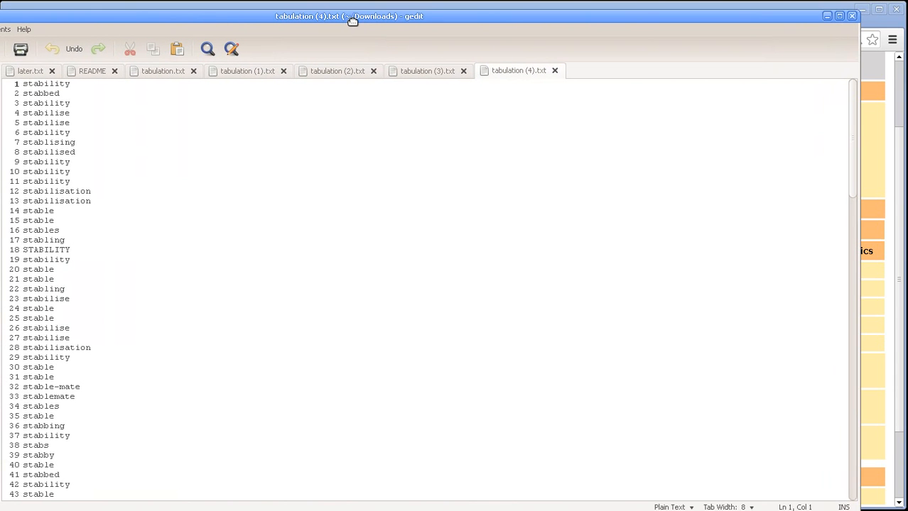
left_click_drag(352, 21, 356, 20)
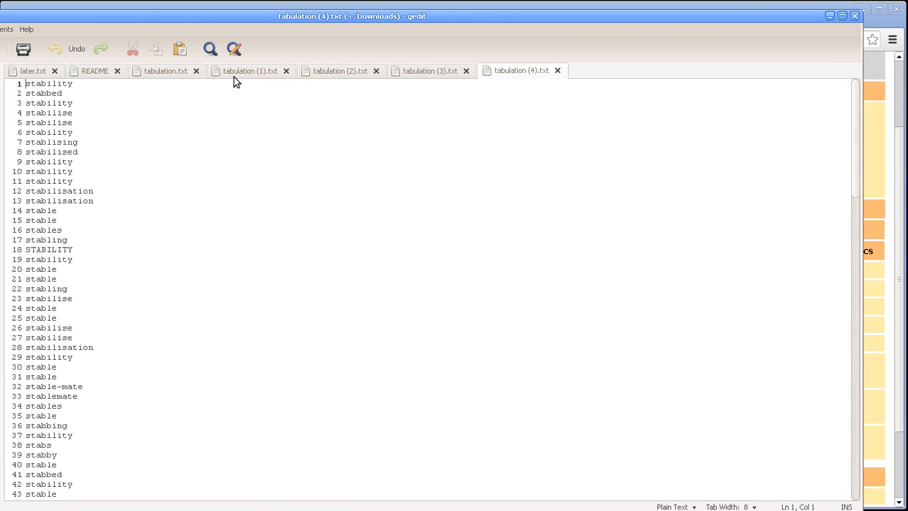
left_click(176, 76)
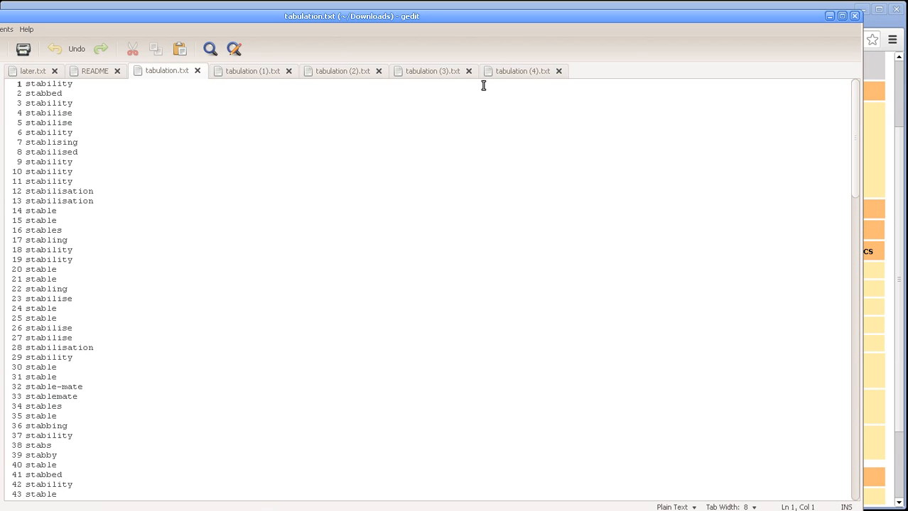
left_click(504, 71)
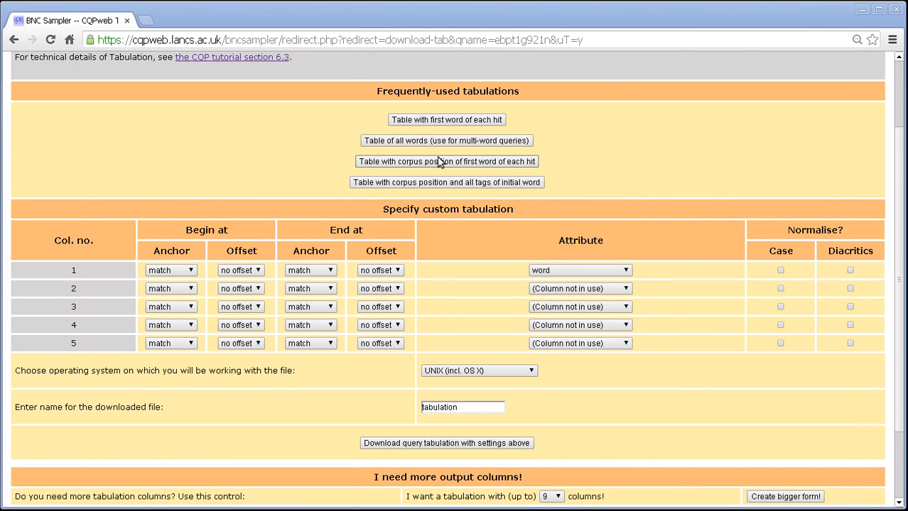
Set the end anchor of column 1 in the custom tabulation to matchend
left_click(300, 272)
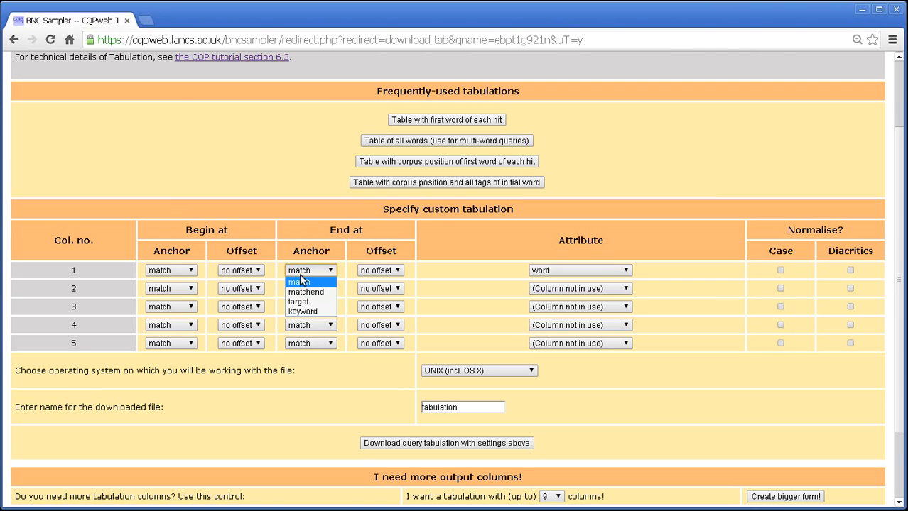
left_click(199, 241)
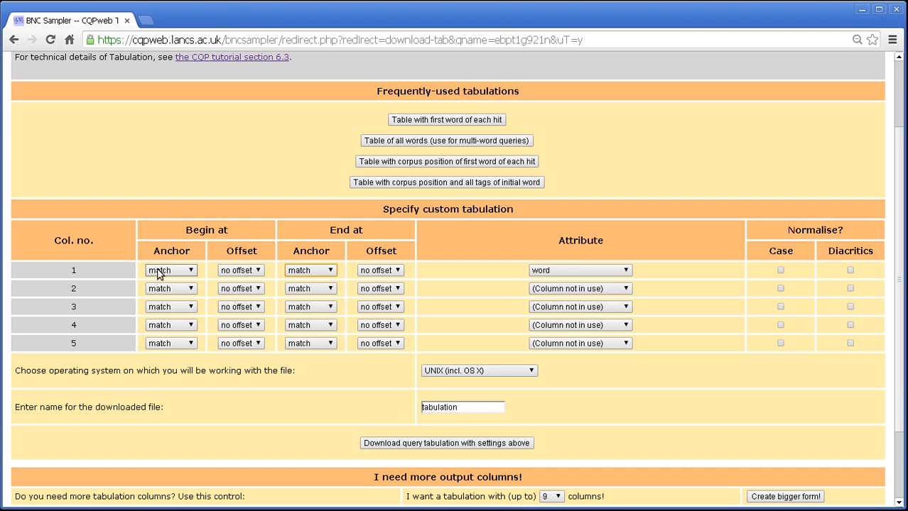
left_click(302, 274)
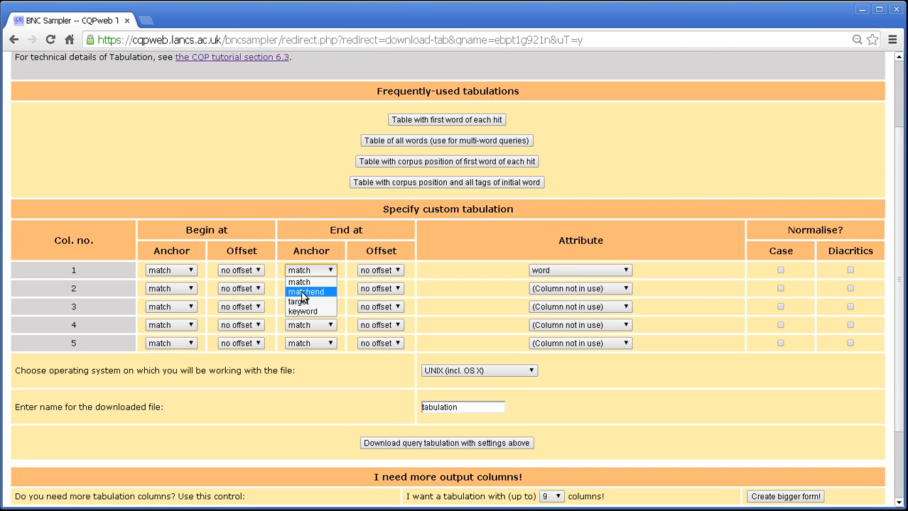
left_click(303, 293)
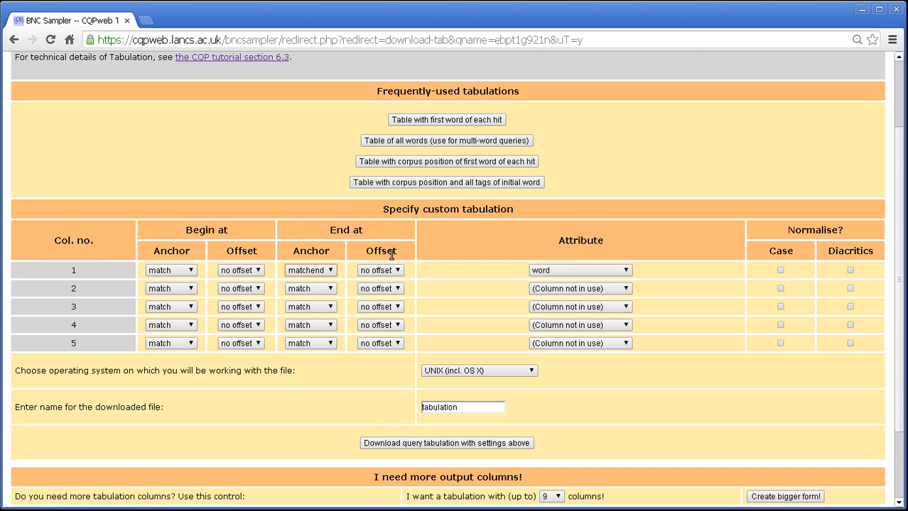
Download the tabulation with the matchend anchor, view it in tabulation (5).txt and return to the CQPweb tabulation page
left_click(418, 445)
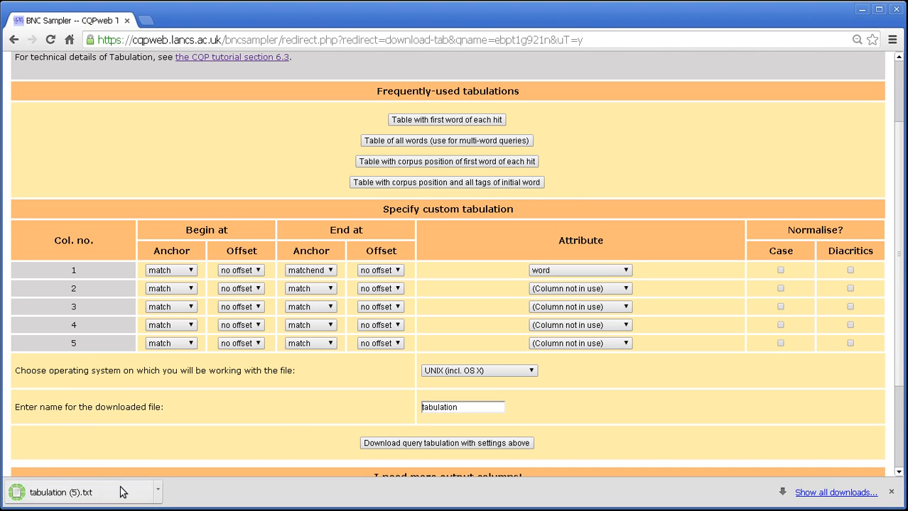
left_click(122, 491)
left_click_drag(24, 14, 652, 15)
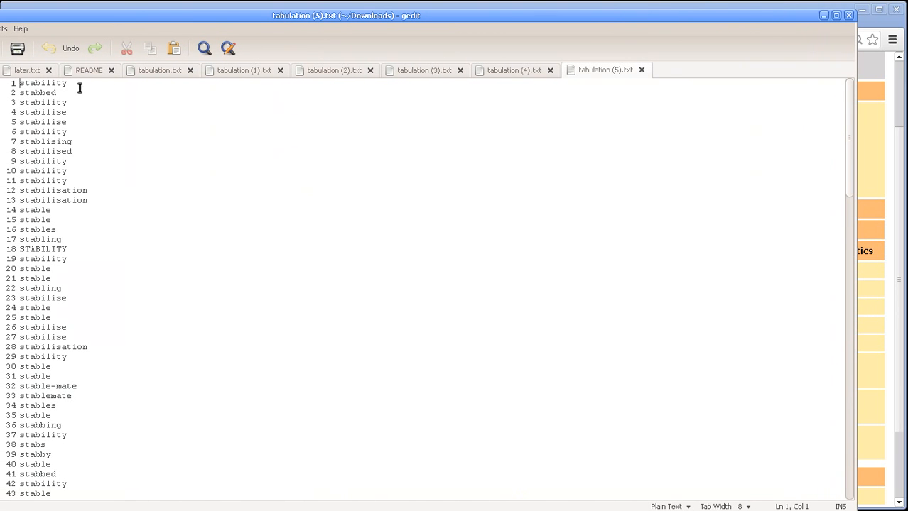
left_click_drag(263, 17, 0, 17)
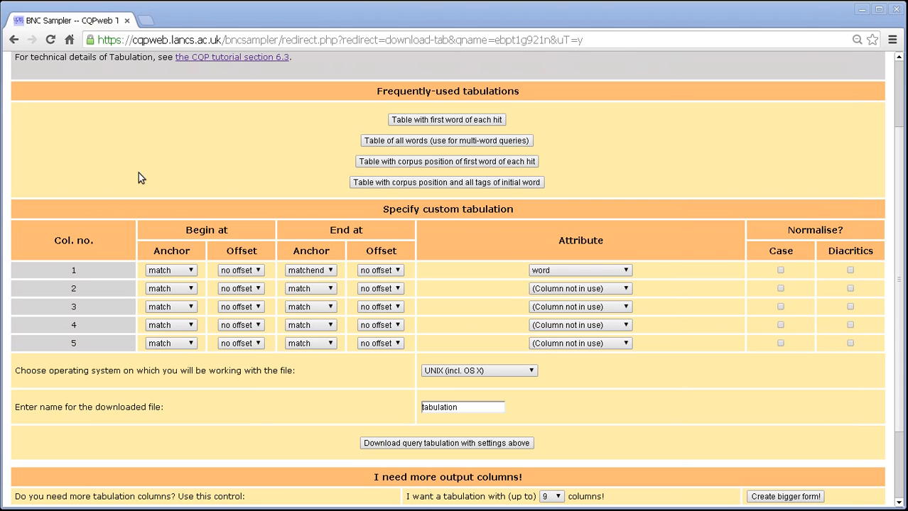
Set column 1's begin offset to -5 and its end offset to 5
left_click(232, 276)
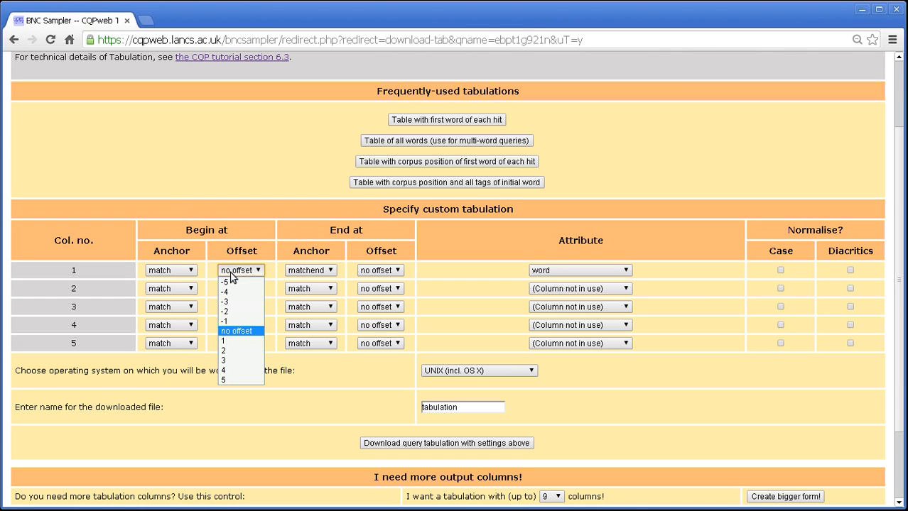
left_click(242, 252)
left_click(249, 271)
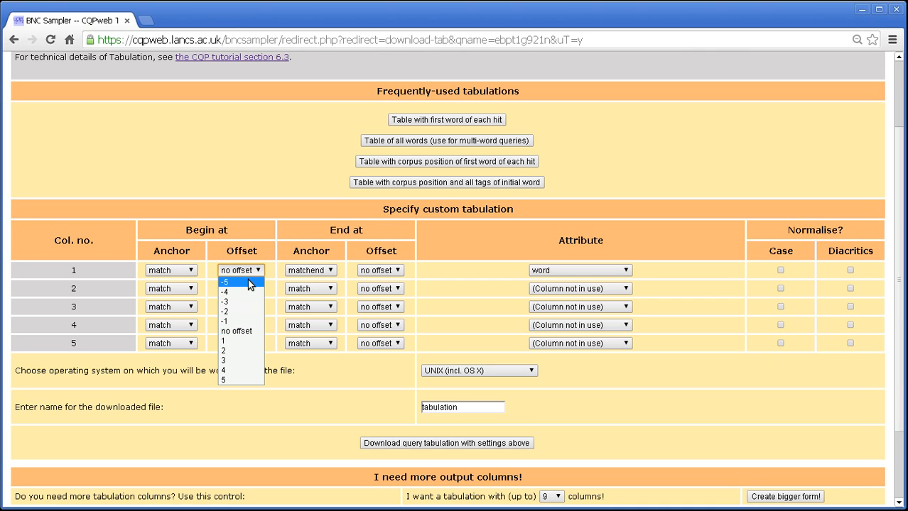
left_click(249, 282)
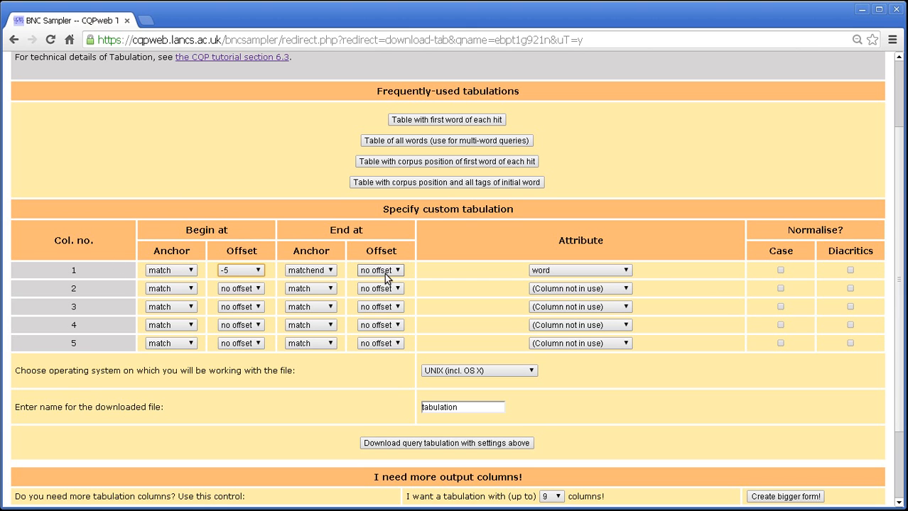
left_click(377, 272)
left_click(367, 380)
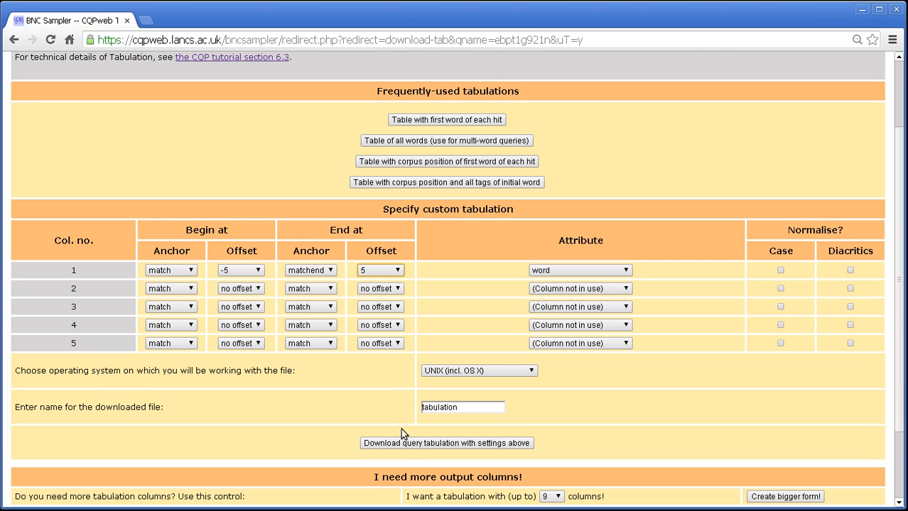
Download the tabulation with the -5 to 5 offsets and open tabulation (6).txt in gedit
left_click(377, 443)
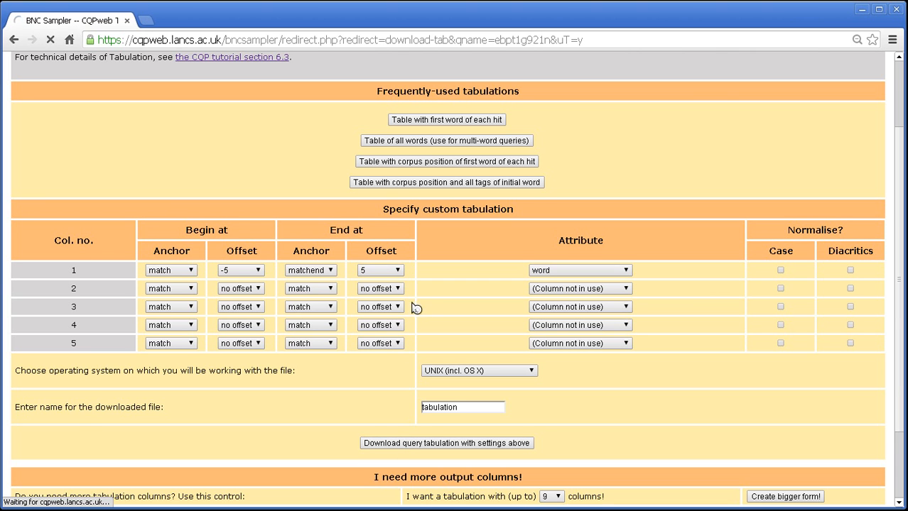
left_click(85, 493)
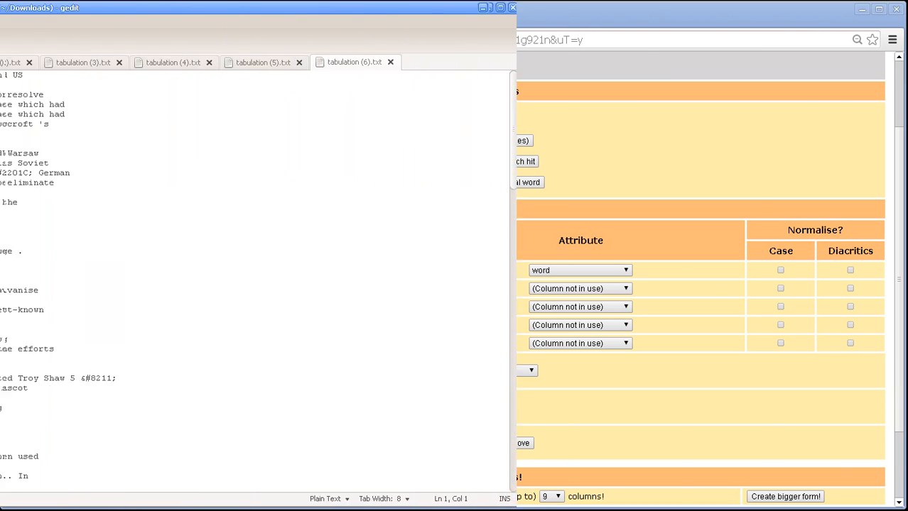
left_click(490, 204)
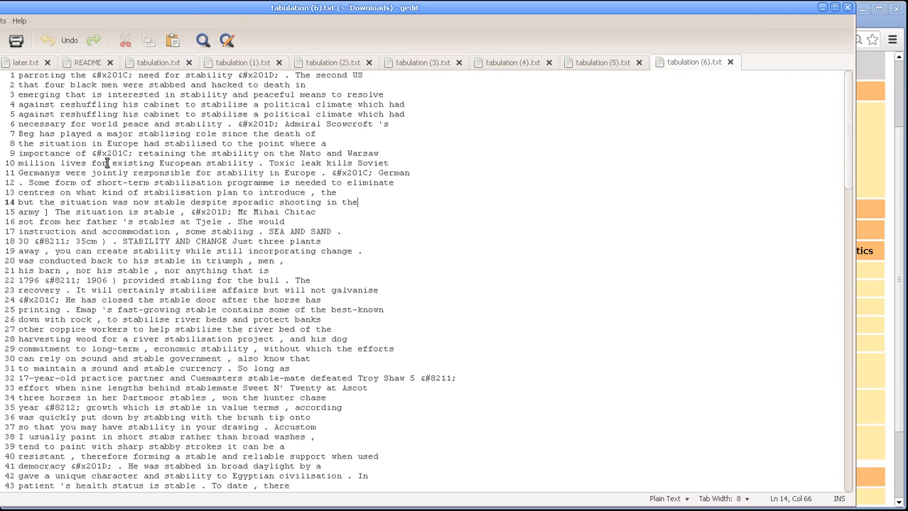
Examine the words surrounding the stab* hits across the lines of tabulation (6).txt
left_click_drag(118, 116, 123, 118)
left_click_drag(455, 118, 12, 118)
left_click(140, 143)
left_click(413, 146)
left_click(431, 159)
left_click(459, 166)
left_click(459, 174)
left_click(437, 185)
left_click(875, 31)
Inspect line 1 of tabulation (6).txt from its first word through the hit to its last word, and return to the CQPweb page
left_click_drag(19, 75, 52, 75)
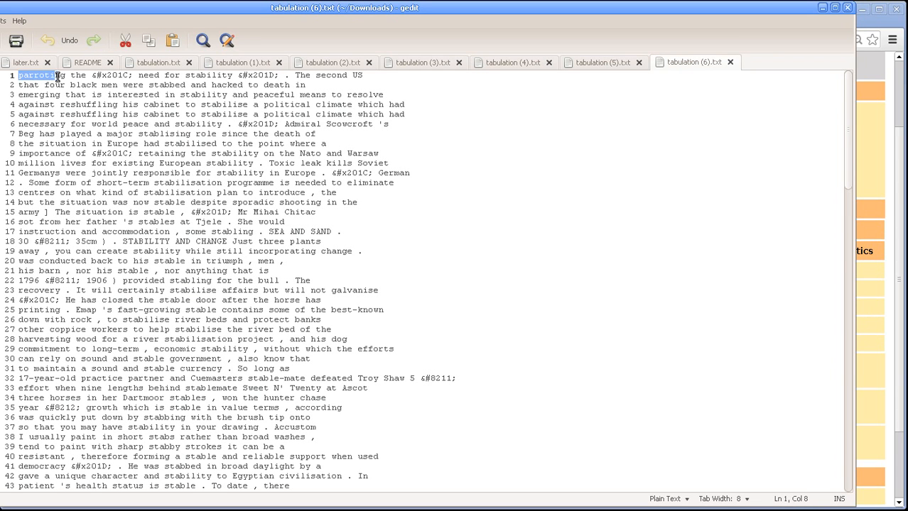
double_click(212, 75)
left_click(172, 79)
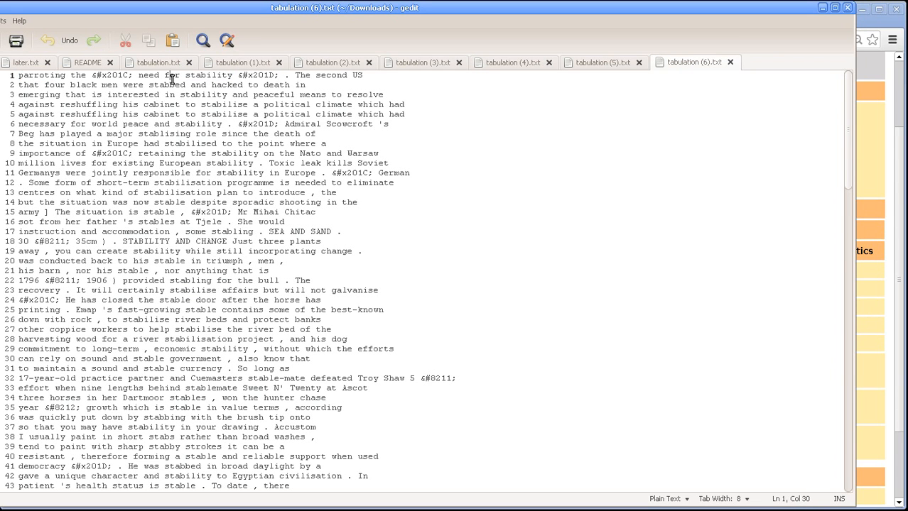
left_click(123, 76)
left_click_drag(58, 75, 61, 75)
left_click(187, 75)
left_click(326, 76)
left_click_drag(384, 7, 0, 14)
Download the tabulation with column 1's end offset set to no offset, and open tabulation (7).txt
left_click(380, 270)
left_click(376, 328)
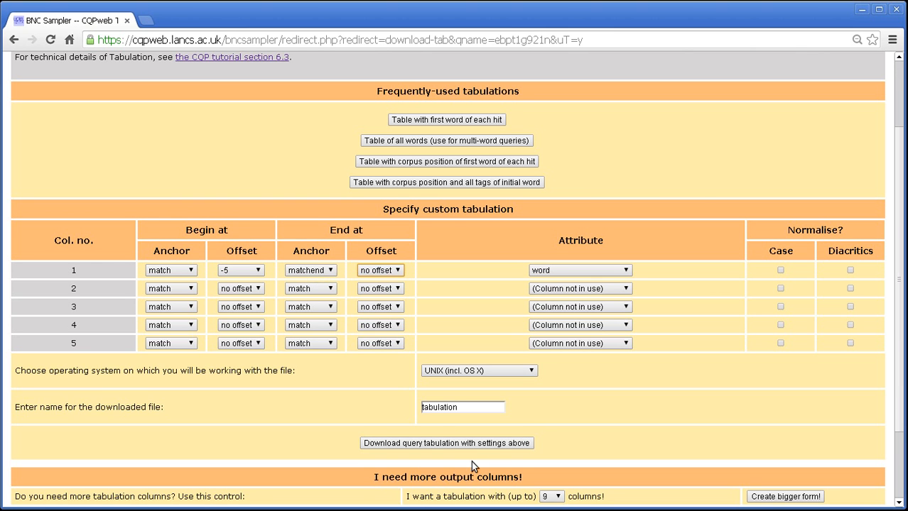
left_click(482, 445)
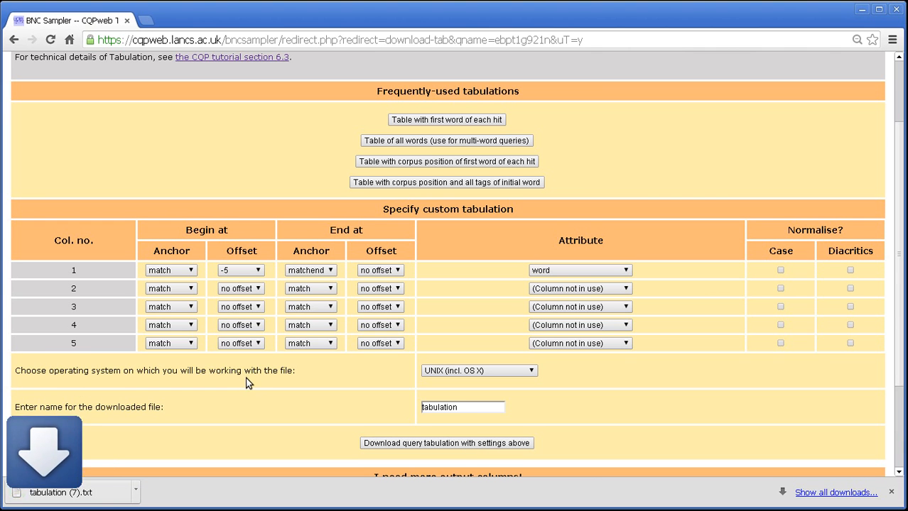
left_click(88, 496)
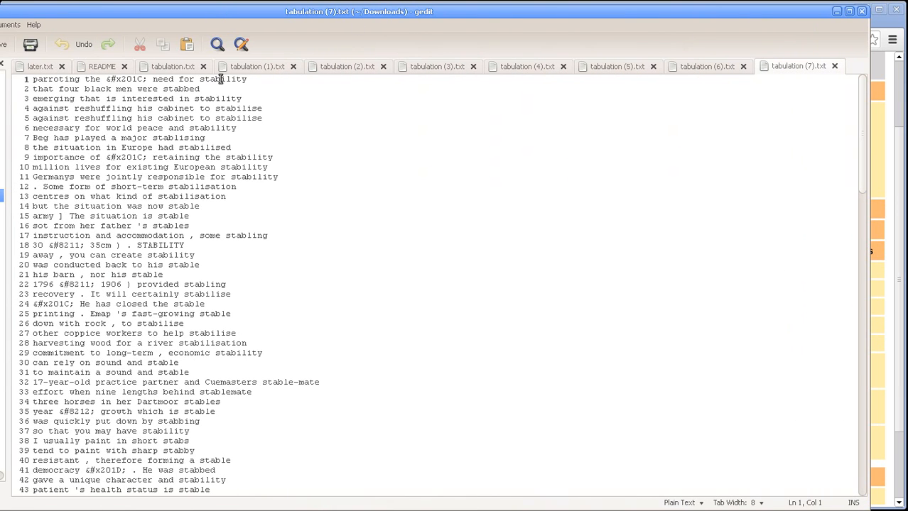
Examine where the first lines of tabulation (7).txt end relative to the hit, and return to the CQPweb tabulation page
left_click(238, 82)
left_click(175, 91)
left_click(209, 103)
left_click(242, 111)
left_click(231, 119)
left_click(163, 119)
left_click(47, 121)
left_click_drag(310, 11, 0, 42)
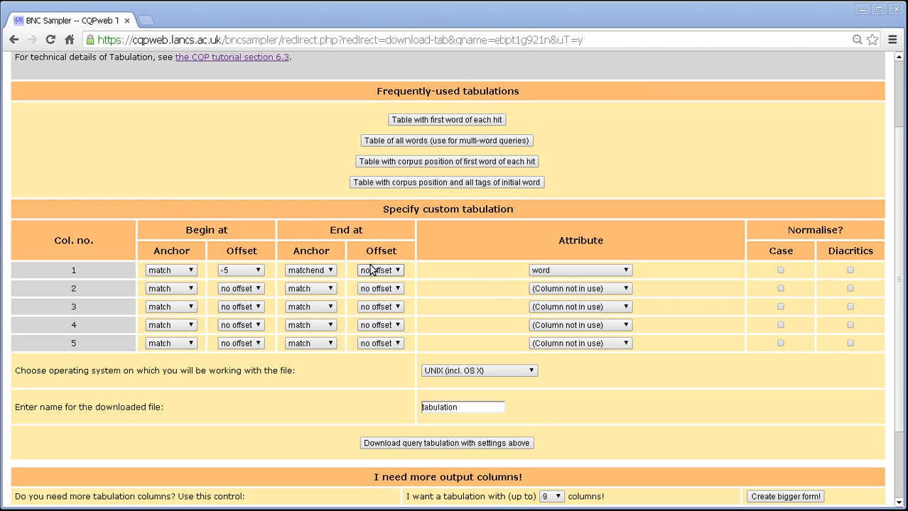
Set column 1's end anchor to match and its begin offset to no offset in the custom tabulation
left_click(319, 271)
left_click(322, 283)
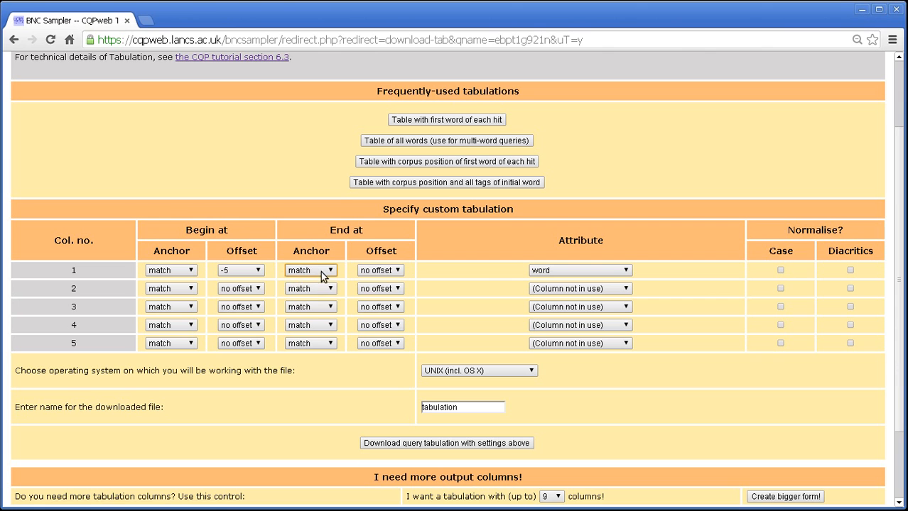
left_click(257, 270)
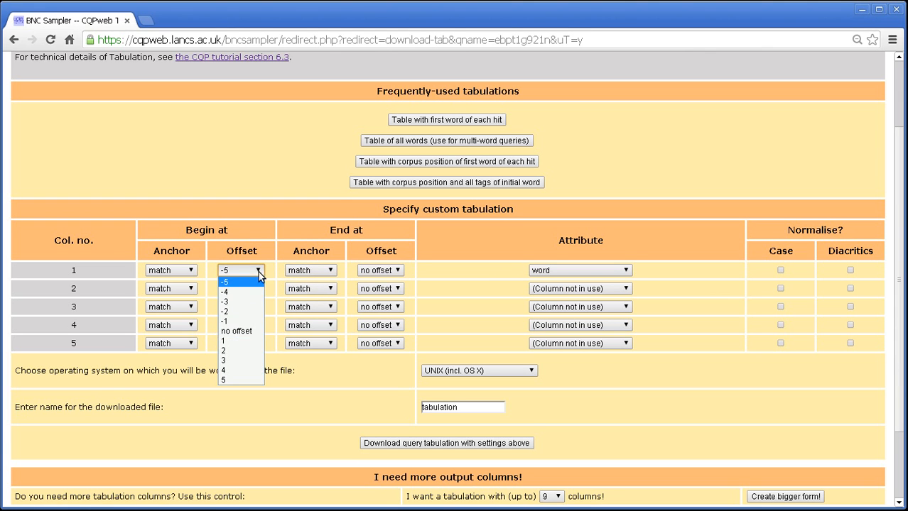
left_click(248, 331)
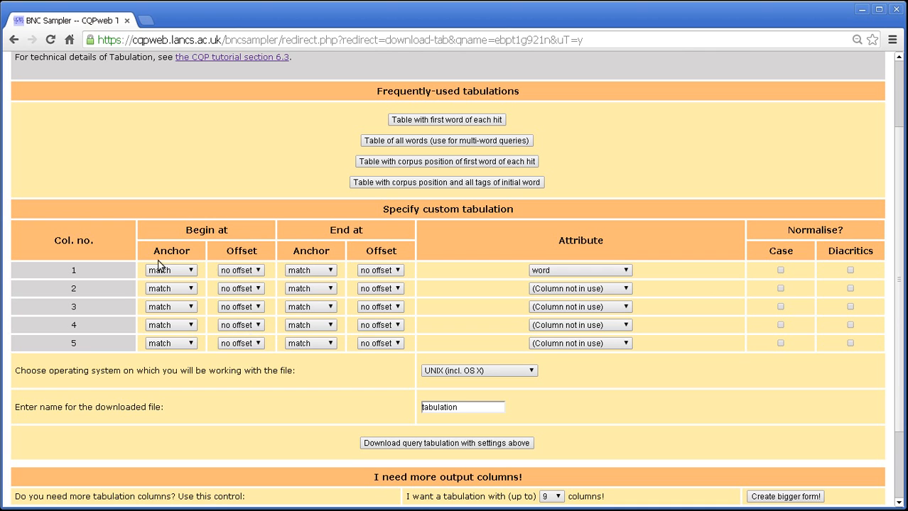
Set column 1's attribute to Corpus position number and point out the matching ready-made tabulation
left_click(544, 273)
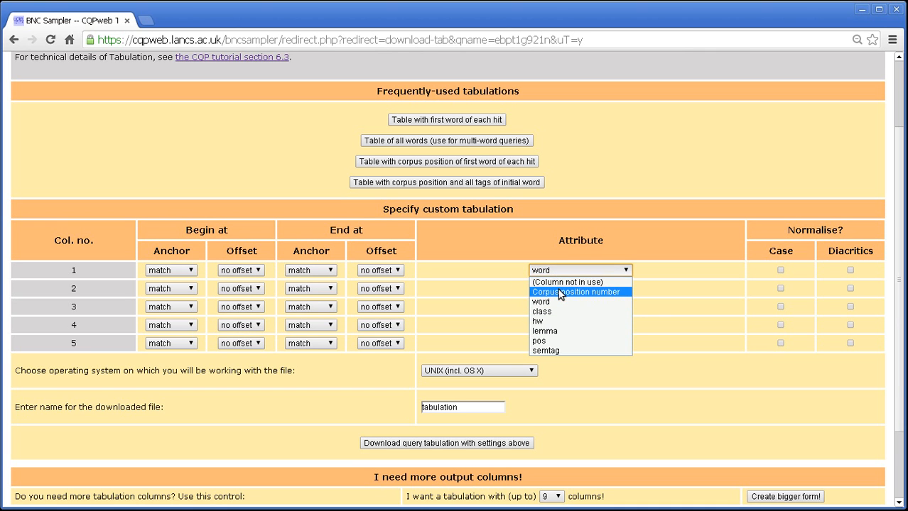
left_click(559, 292)
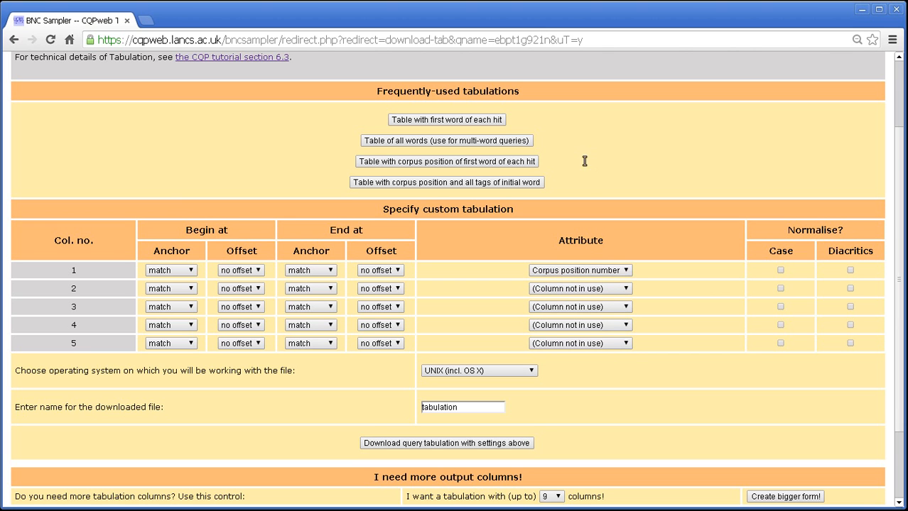
left_click_drag(539, 162, 348, 155)
left_click(320, 158)
Download the tabulation with column 1's attribute set to lemma, view tabulation (8).txt, and return to the CQPweb page
left_click(607, 273)
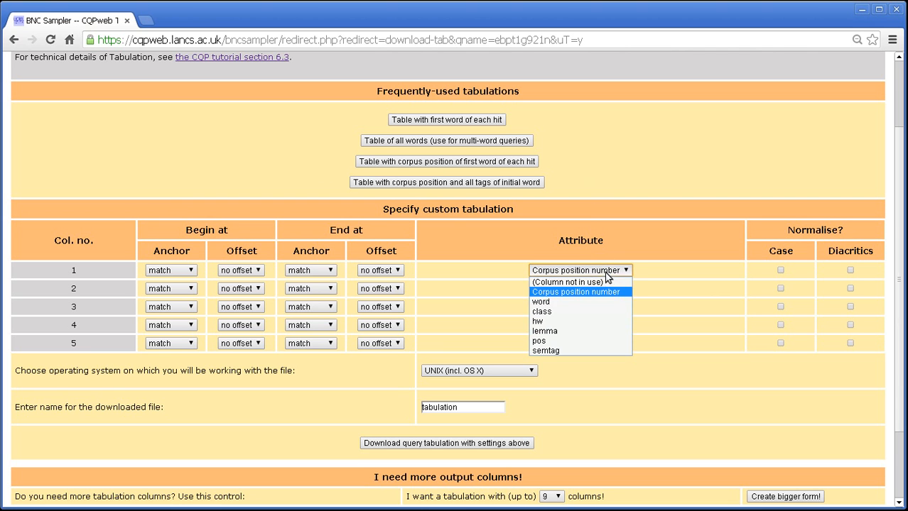
left_click(590, 331)
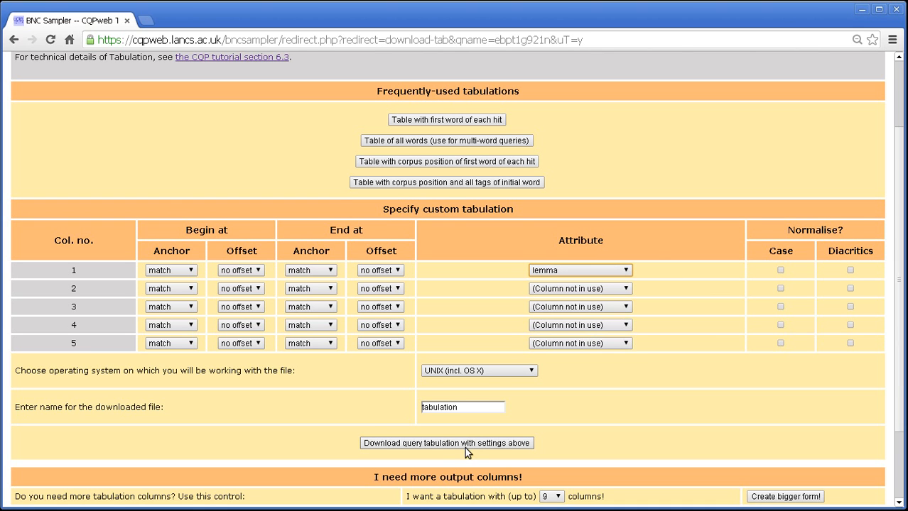
left_click(400, 441)
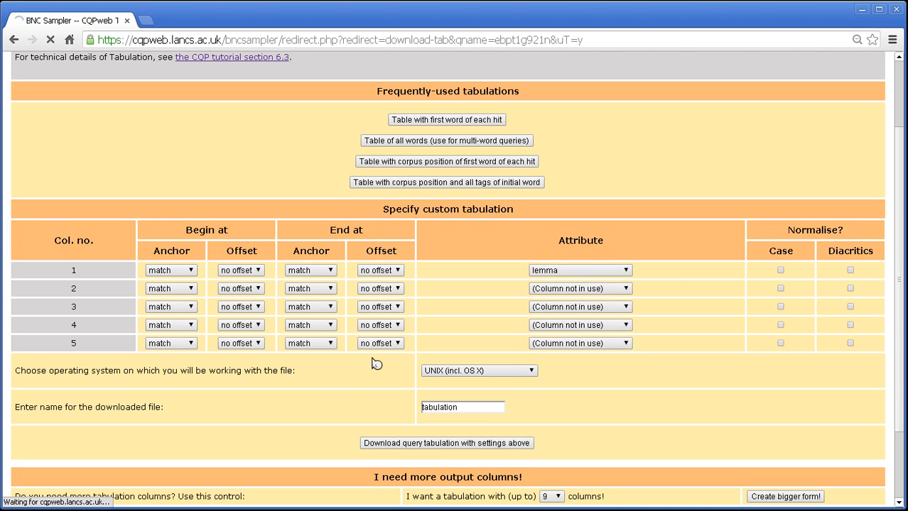
left_click(67, 494)
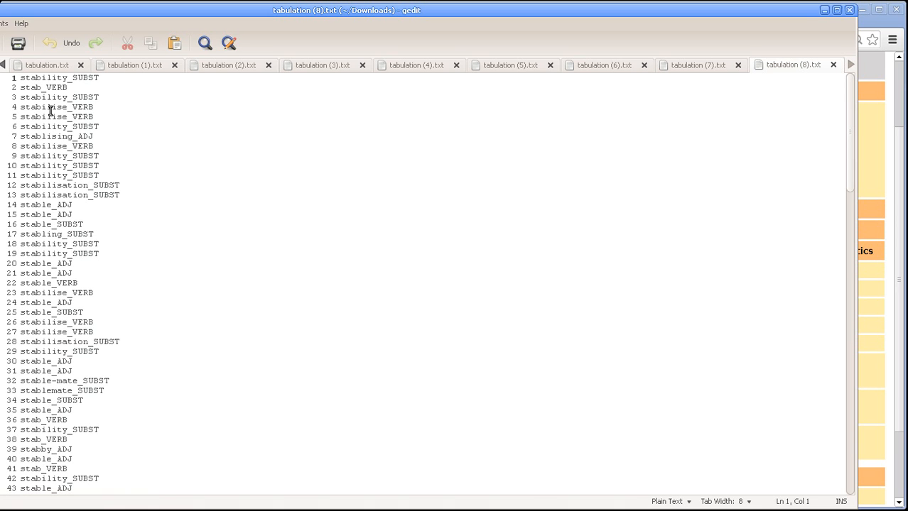
left_click_drag(234, 11, 0, 12)
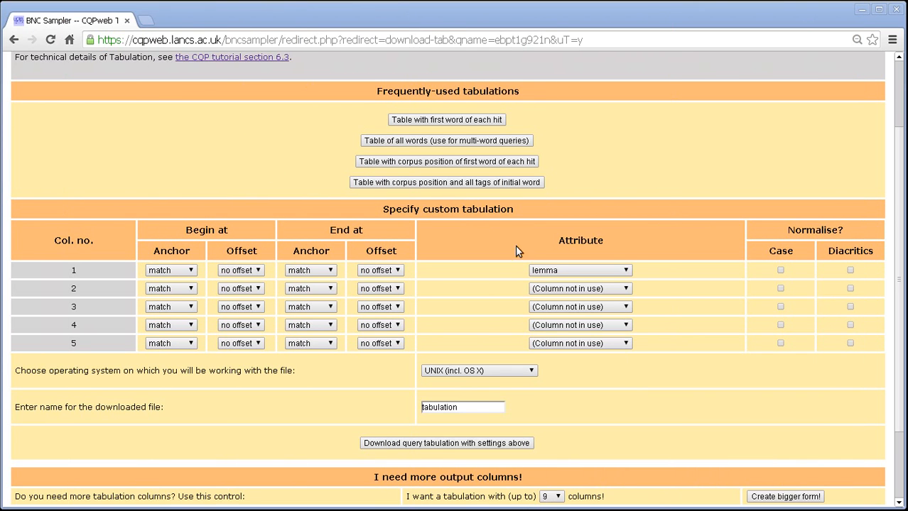
Download the tabulation with column 1's attribute set to semtag, view tabulation (9).txt, and return to the CQPweb page
left_click(579, 270)
left_click(554, 351)
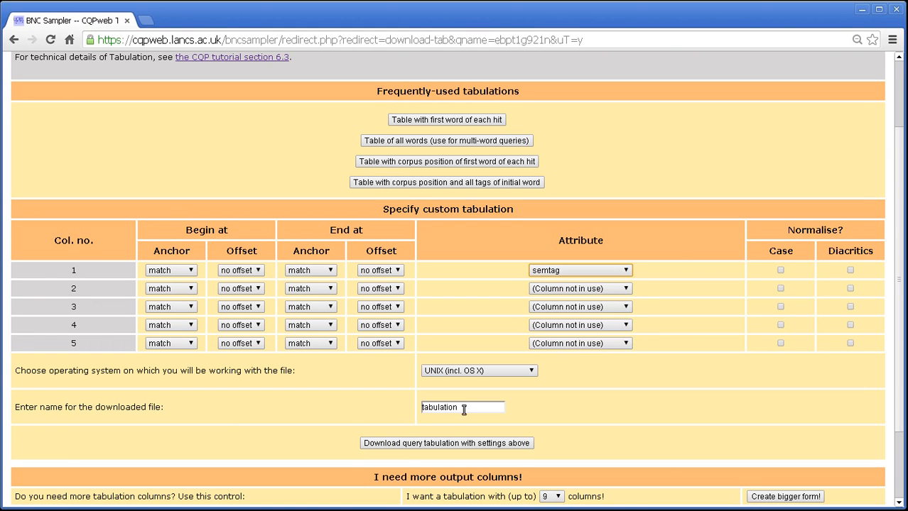
left_click(433, 443)
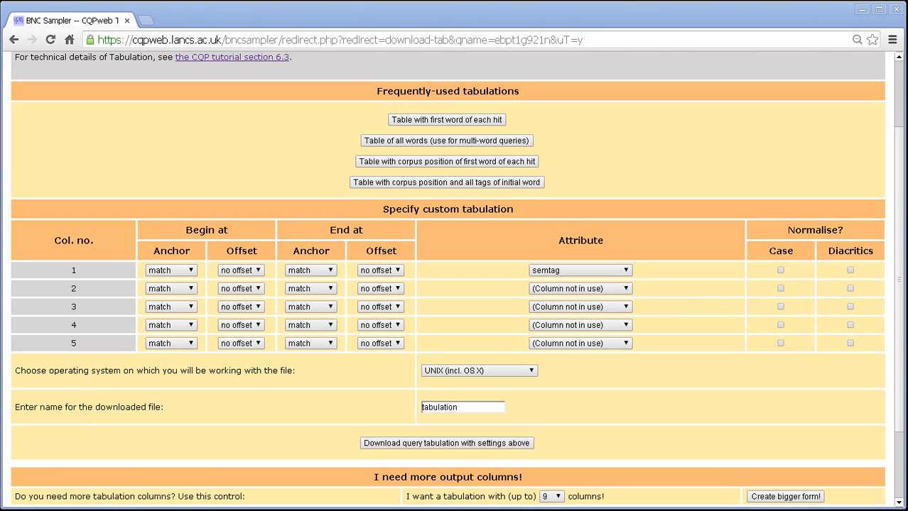
left_click_drag(0, 19, 617, 18)
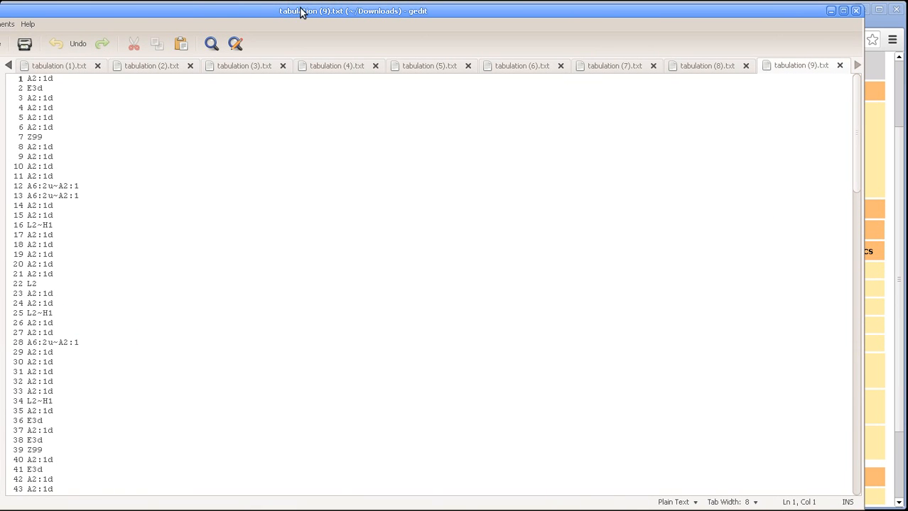
left_click_drag(300, 10, 0, 31)
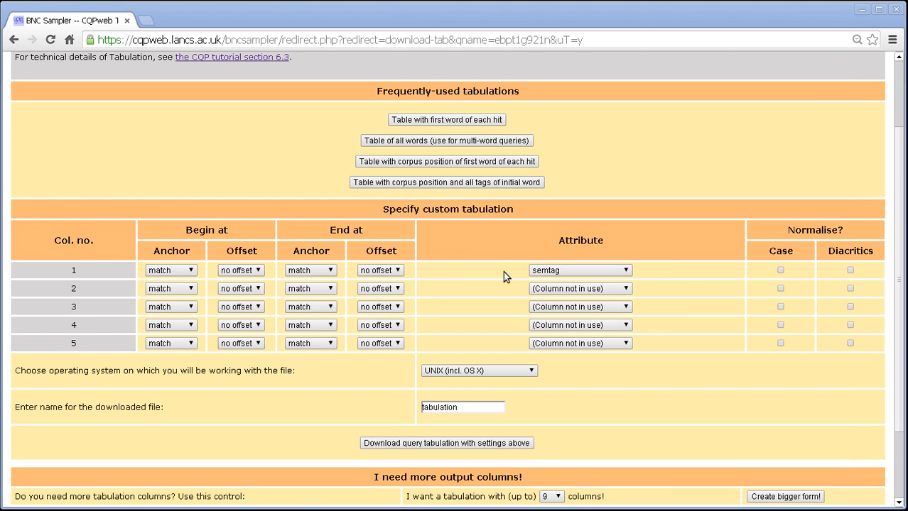
Download the semtag tabulation with column 1's begin offset at -2 and end offset at 2, and open tabulation (10).txt
left_click(559, 277)
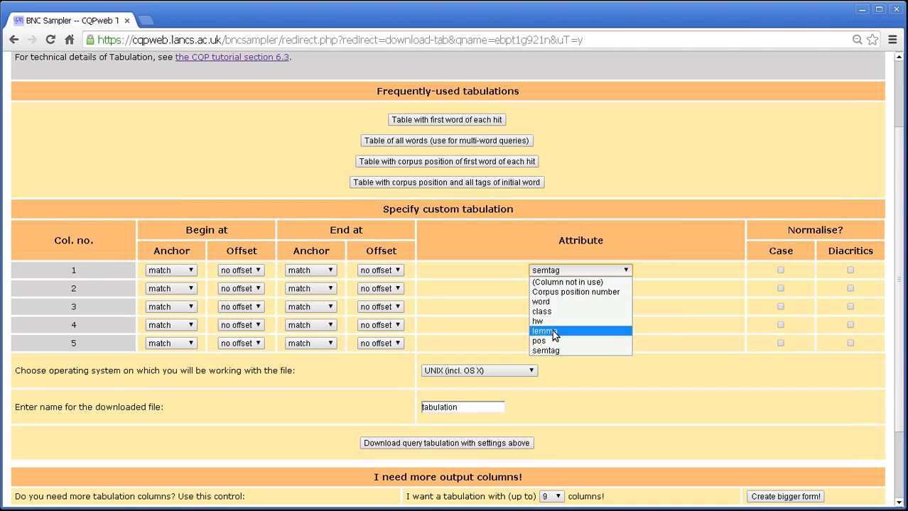
left_click(553, 271)
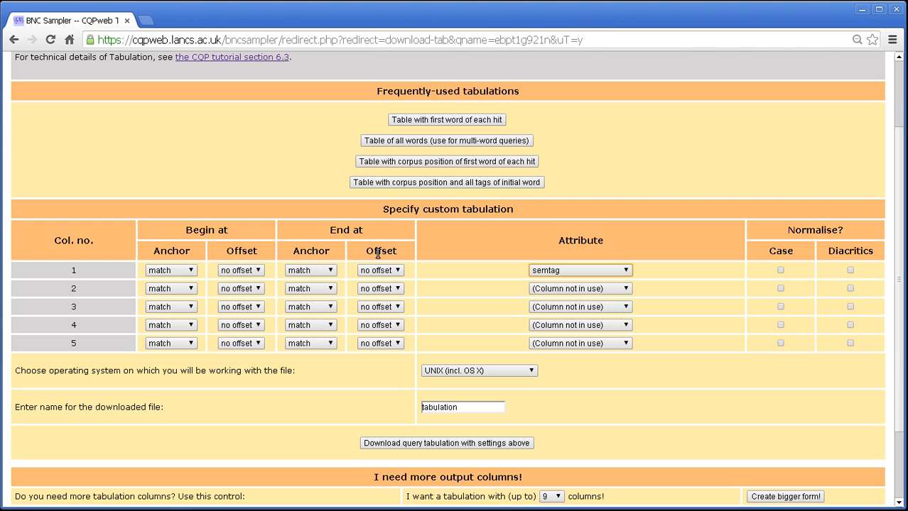
left_click(242, 271)
left_click(234, 311)
left_click(378, 271)
left_click(376, 351)
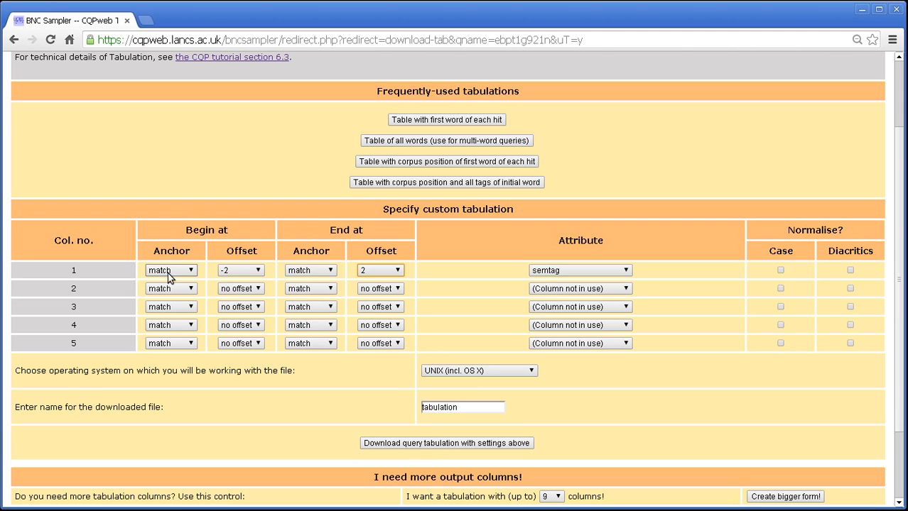
left_click(415, 444)
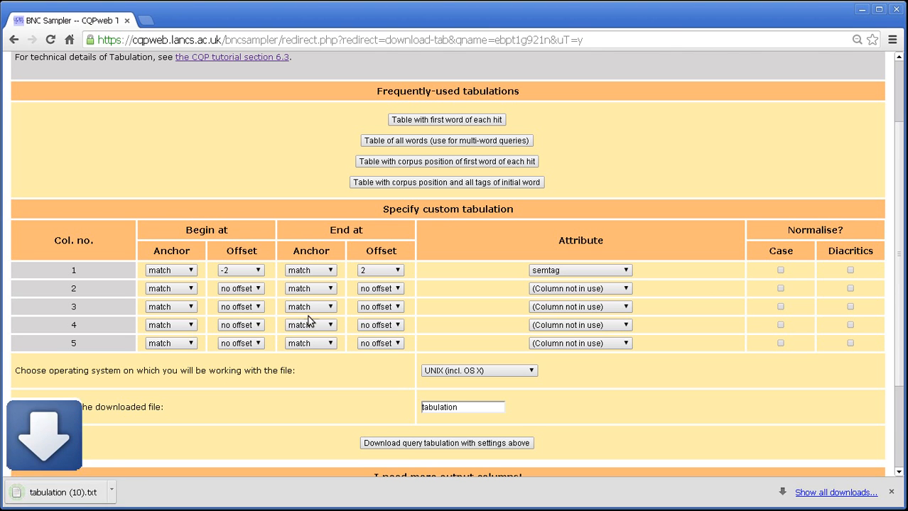
left_click(106, 490)
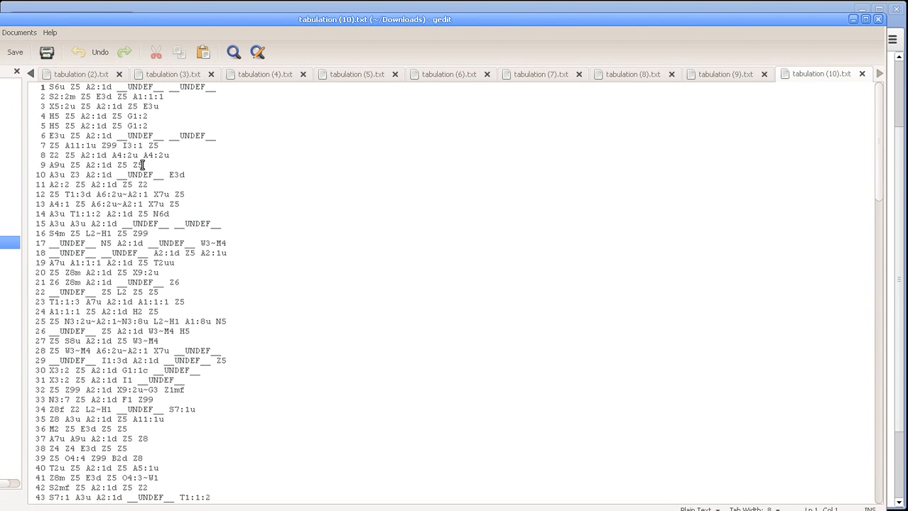
Inspect the sequence of semantic tags on line 9 of tabulation (10).txt, and return to the CQPweb page
left_click_drag(50, 163, 146, 166)
left_click(188, 166)
left_click_drag(380, 20, 0, 65)
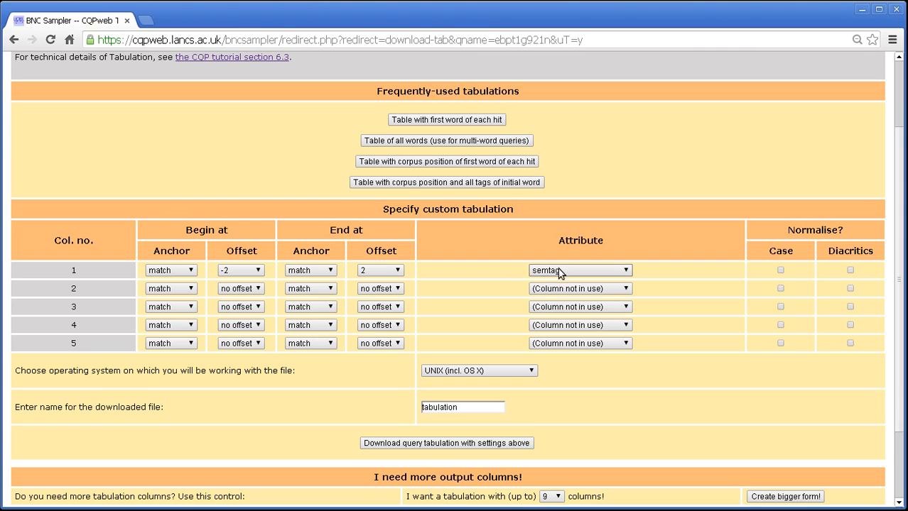
left_click(556, 290)
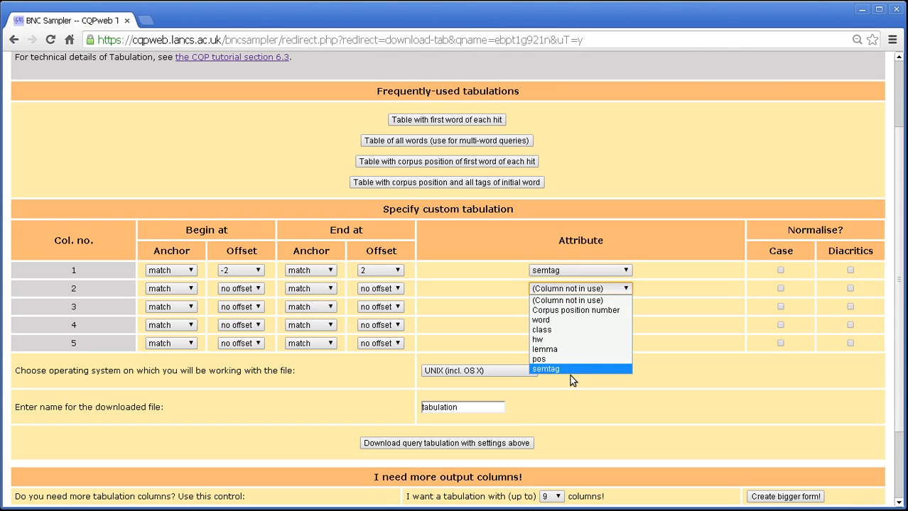
left_click(550, 290)
left_click(567, 270)
left_click(568, 270)
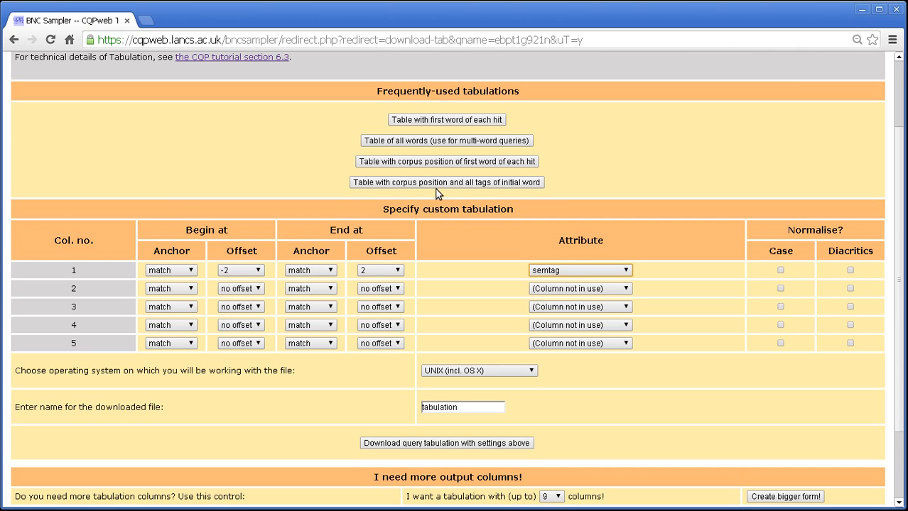
Set column 1's attribute to Corpus position number and both of its offsets to no offset
left_click(583, 270)
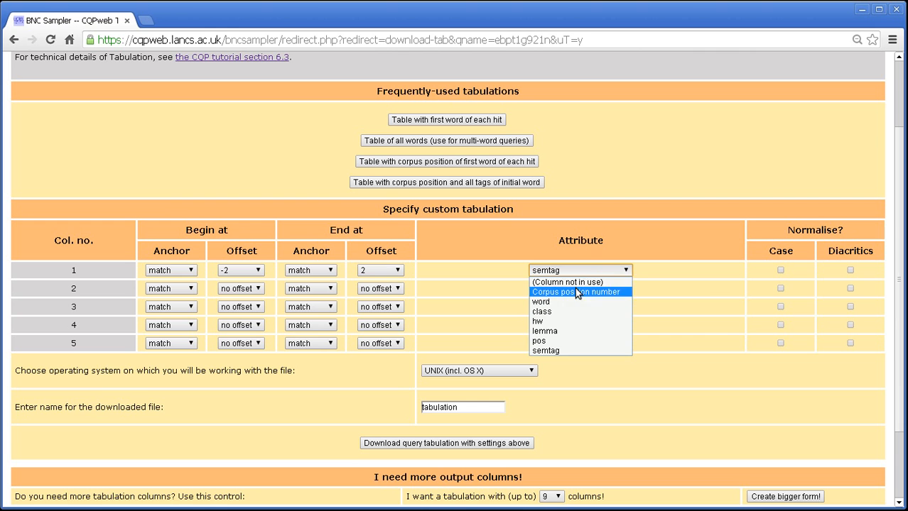
left_click(576, 292)
left_click(389, 273)
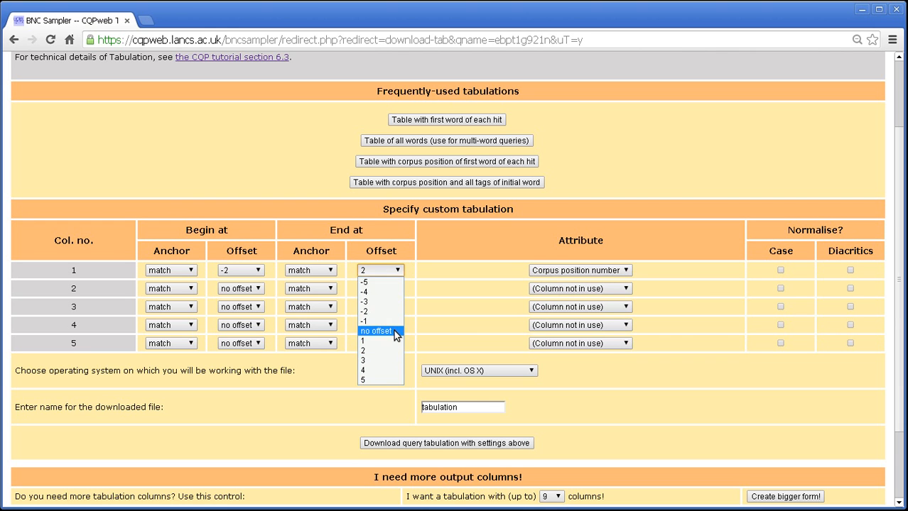
left_click(384, 331)
left_click(249, 270)
left_click(251, 331)
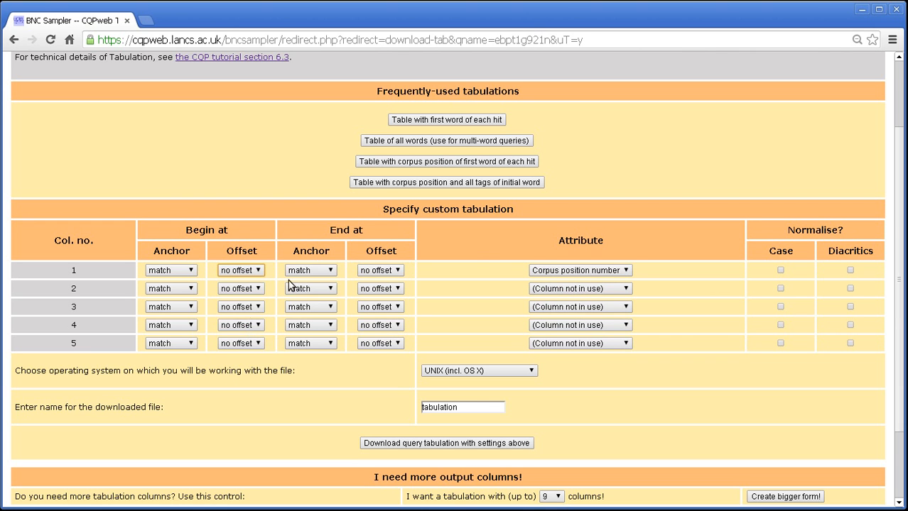
Set the attributes of columns 2 to 5 to word, class, hw and lemma respectively
left_click(543, 289)
left_click(542, 321)
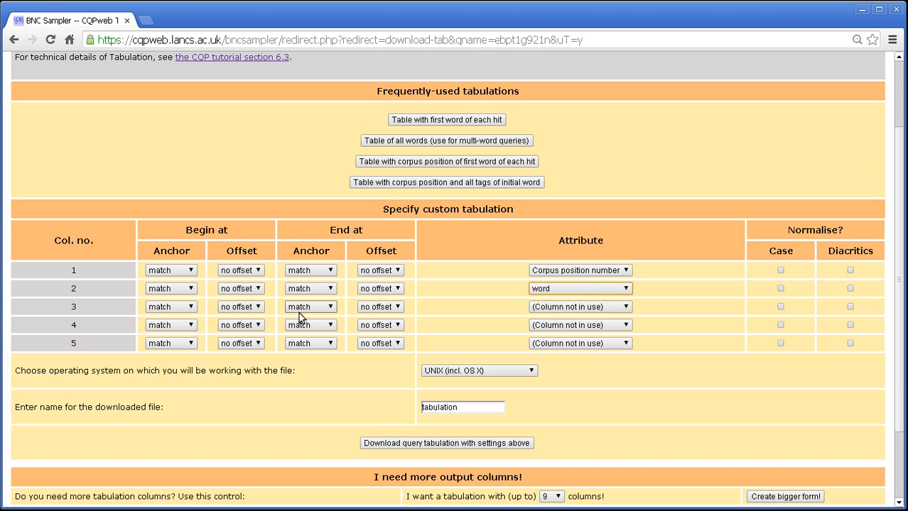
left_click(550, 306)
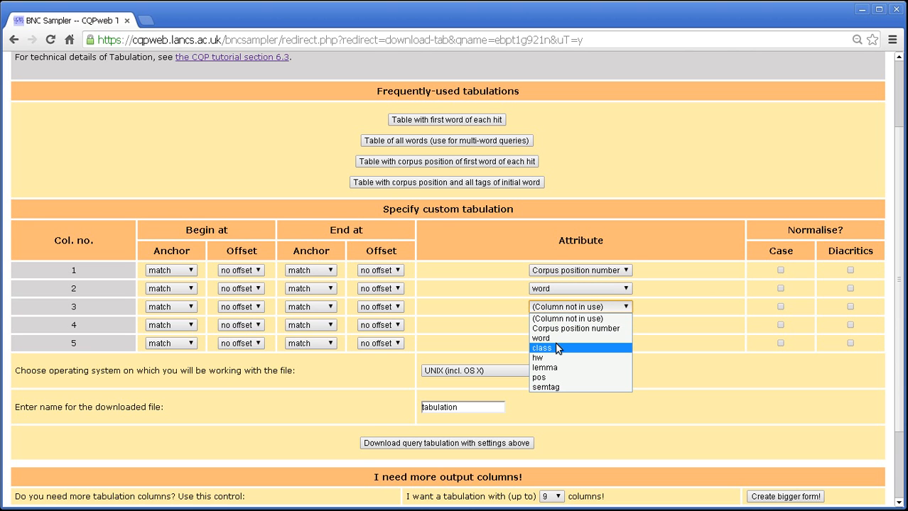
left_click(558, 348)
left_click(554, 325)
left_click(552, 375)
left_click(565, 346)
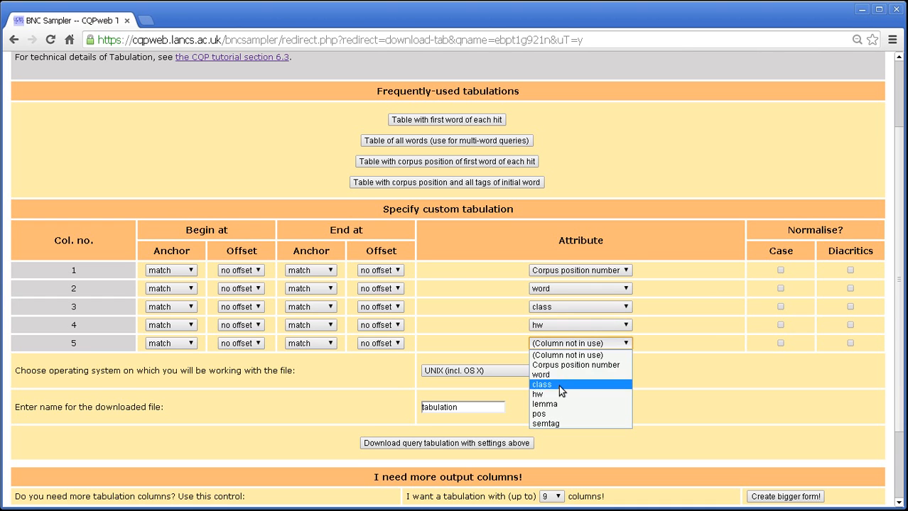
left_click(558, 404)
Change column 3's attribute to pos and column 5's attribute to semtag, keeping hw in column 4
left_click(553, 345)
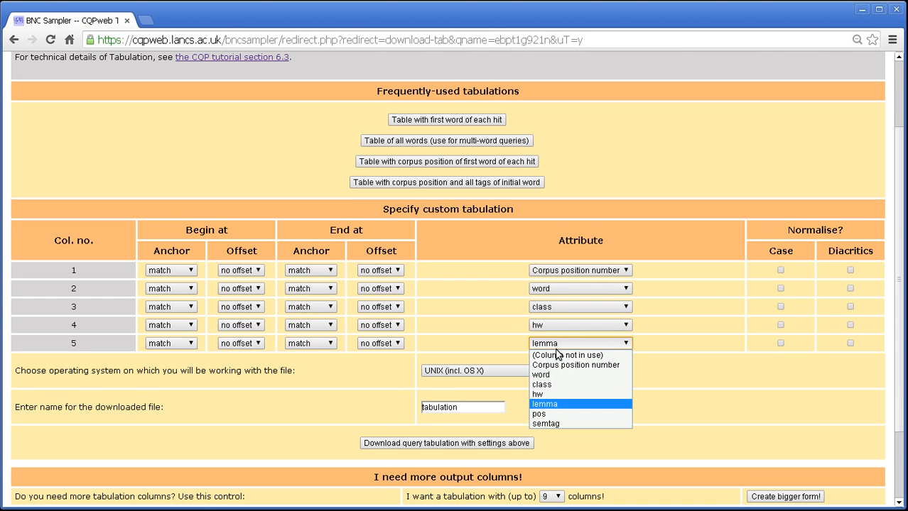
left_click(497, 325)
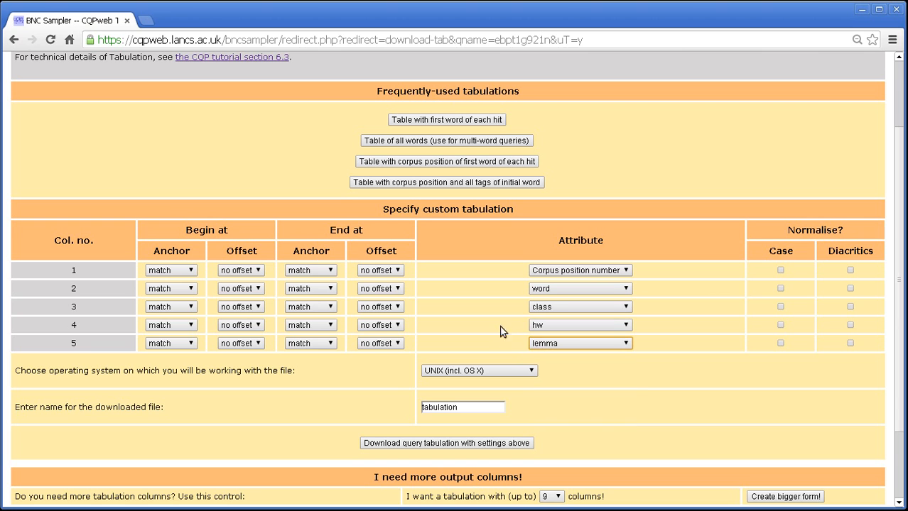
left_click(568, 307)
left_click(554, 375)
left_click(558, 325)
left_click(492, 373)
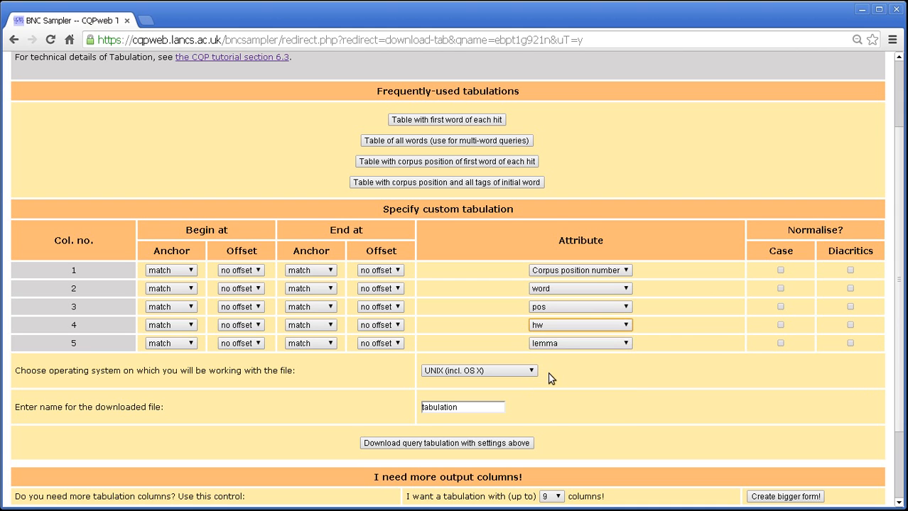
left_click(561, 345)
left_click(558, 424)
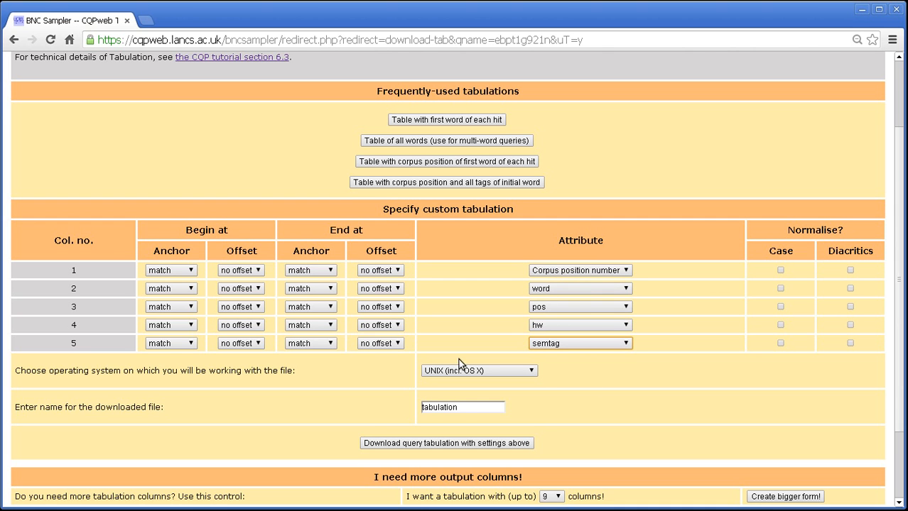
Download the five-column tabulation, open tabulation (11).txt, and select the corpus position number on line 1
left_click(412, 443)
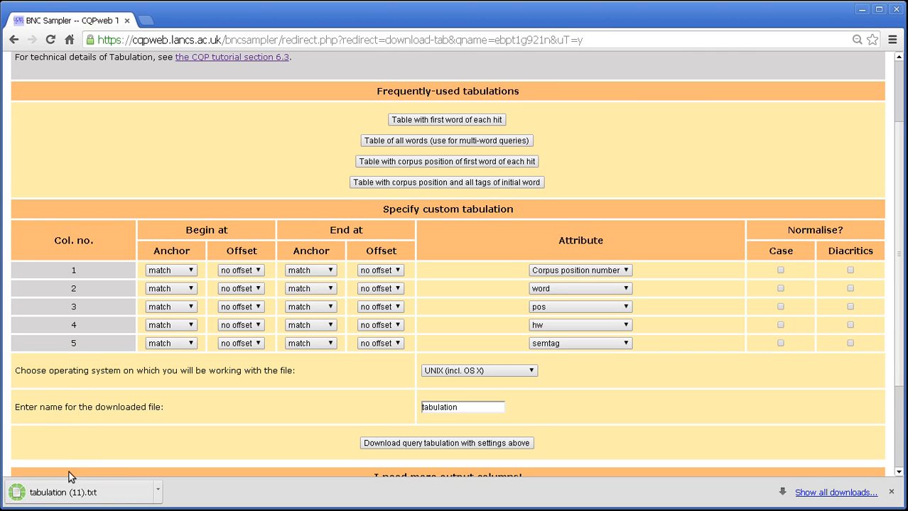
left_click(62, 492)
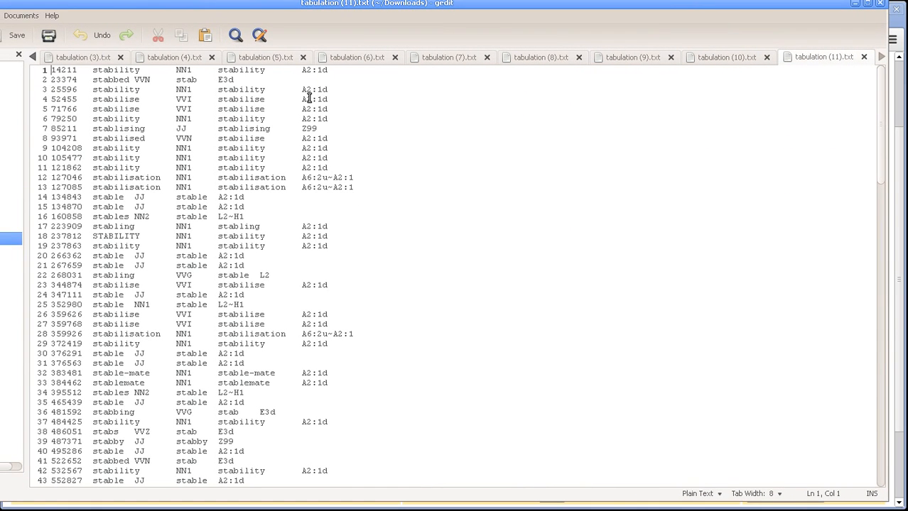
double_click(62, 71)
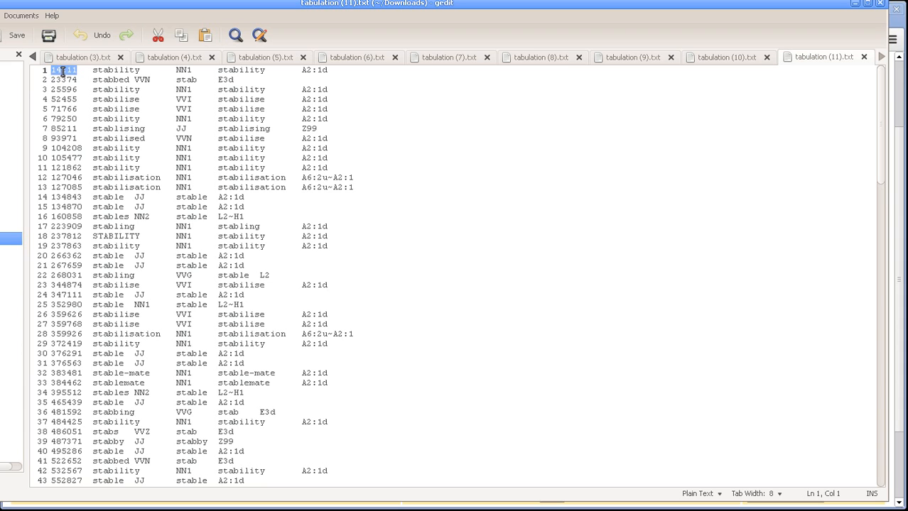
Compare the word, pos, hw and semtag columns of tabulation (11).txt on lines 1, 8 and 16, and return to the tabulation form
double_click(107, 70)
double_click(181, 71)
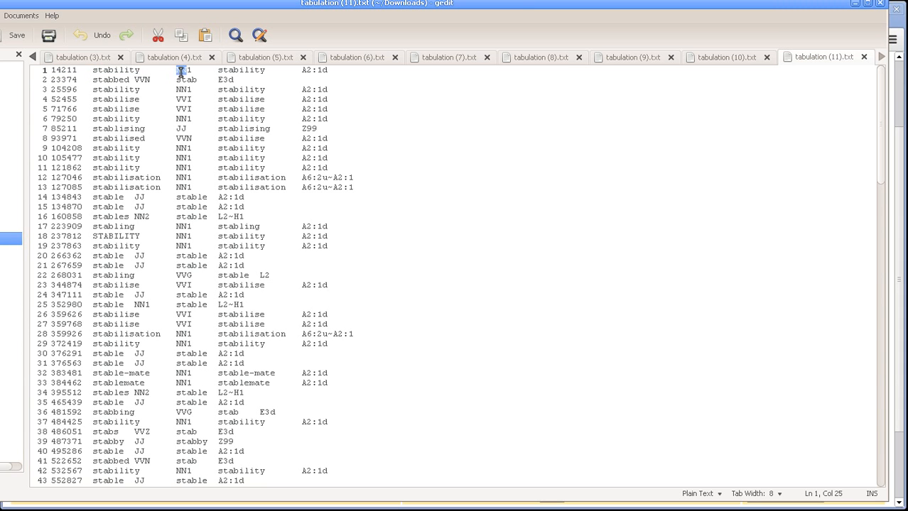
left_click(198, 72)
double_click(225, 71)
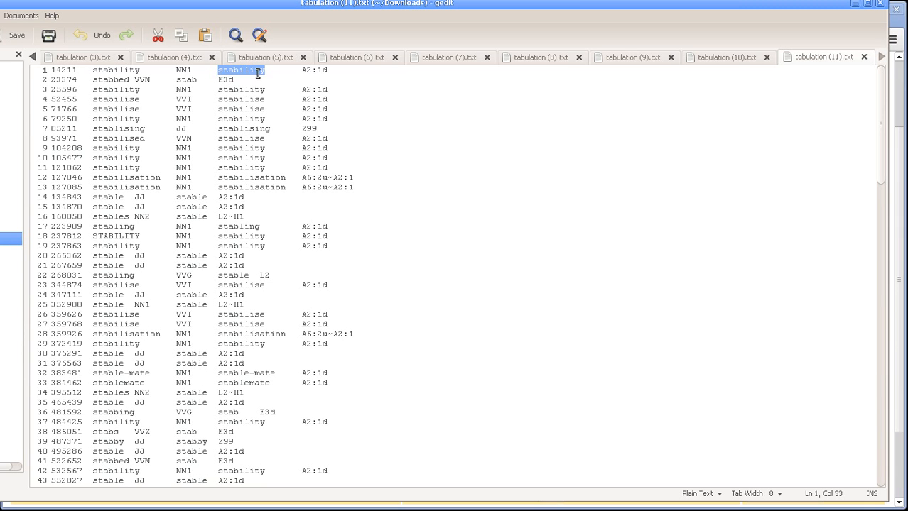
double_click(140, 138)
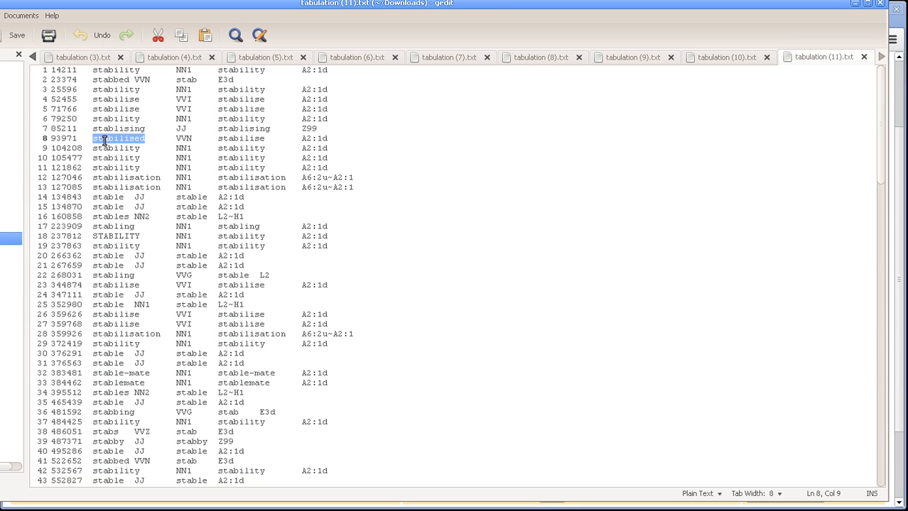
double_click(240, 139)
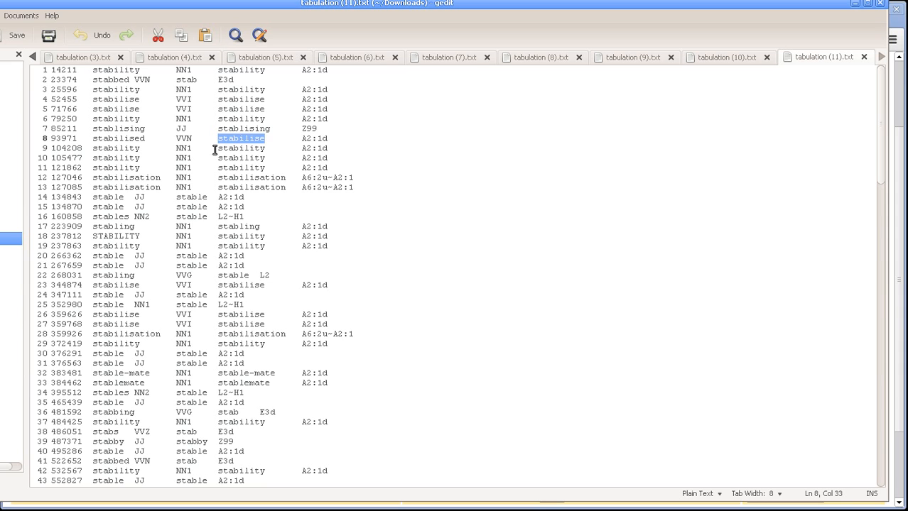
double_click(122, 216)
double_click(186, 216)
left_click(313, 79)
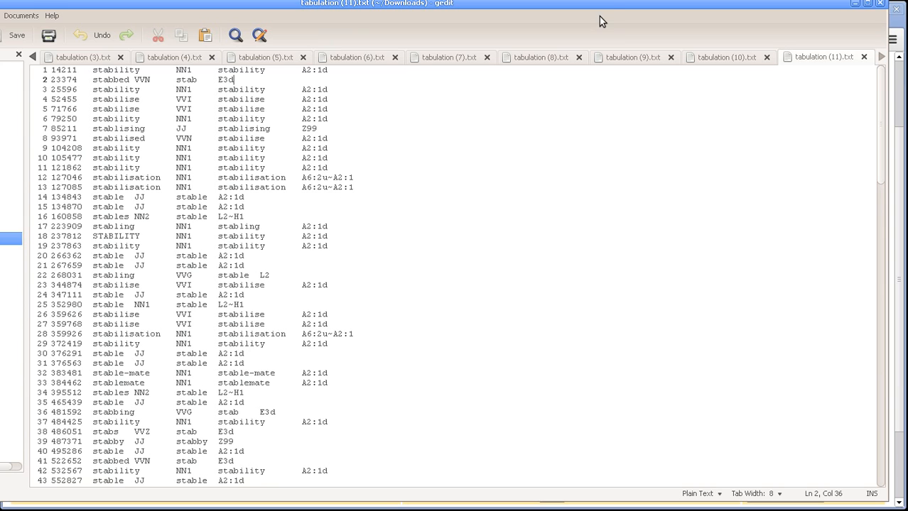
left_click_drag(598, 10, 0, 62)
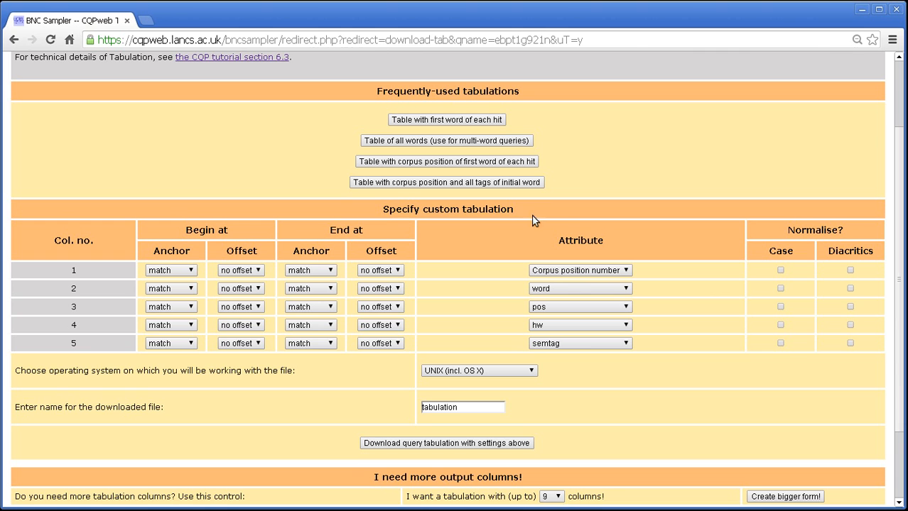
Set column 1's begin offset to -1 and end offset to 1, and set both of column 2's offsets to 1
left_click(234, 271)
left_click(229, 322)
left_click(397, 273)
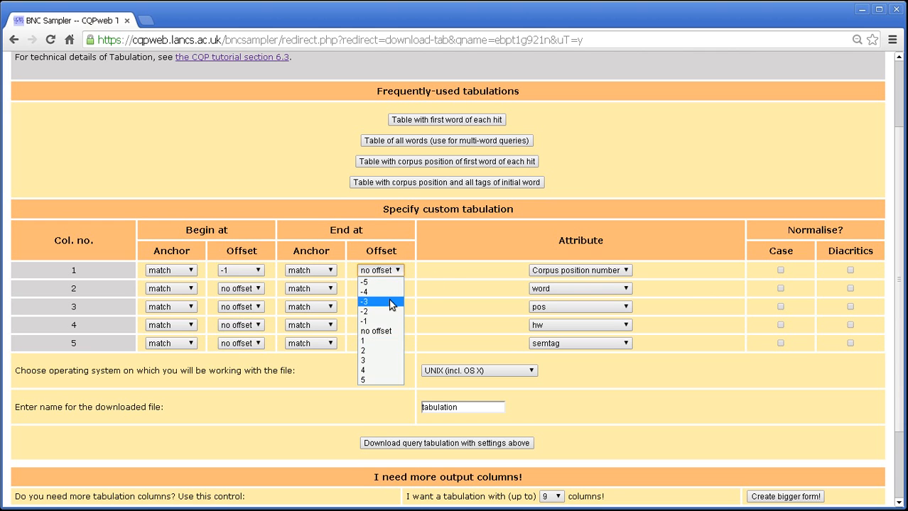
left_click(381, 341)
left_click(258, 290)
left_click(245, 359)
left_click(384, 288)
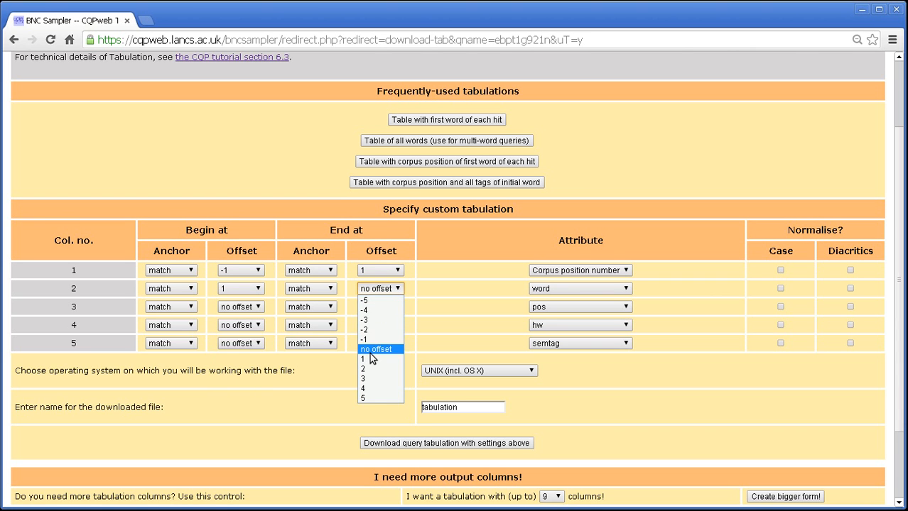
left_click(372, 349)
left_click(384, 289)
left_click(371, 359)
Set the begin offsets of columns 2 to 5 to -1
left_click(254, 308)
left_click(254, 377)
left_click(241, 289)
left_click(240, 331)
left_click(241, 306)
left_click(240, 349)
left_click(242, 289)
left_click(247, 339)
left_click(245, 326)
left_click(245, 375)
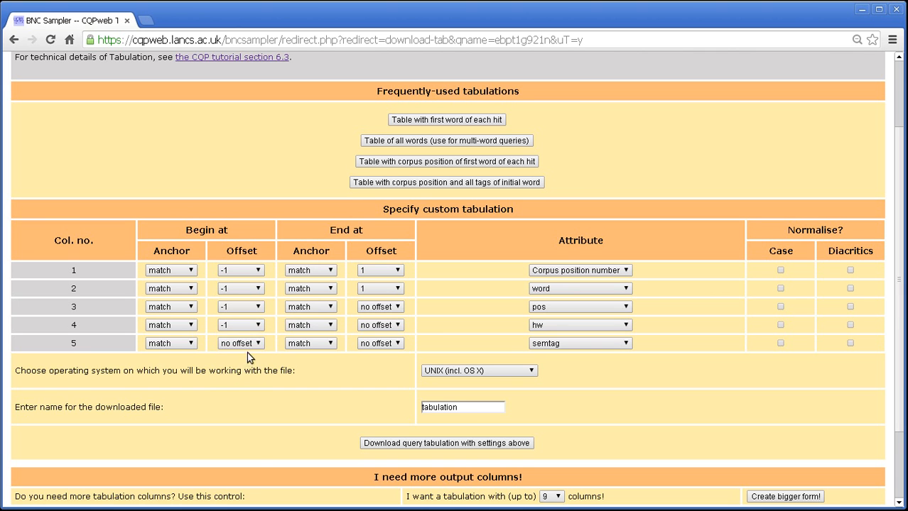
left_click(246, 346)
left_click(256, 396)
Set the end offsets of columns 3, 4 and 5 to 1
left_click(381, 307)
left_click(369, 377)
left_click(381, 325)
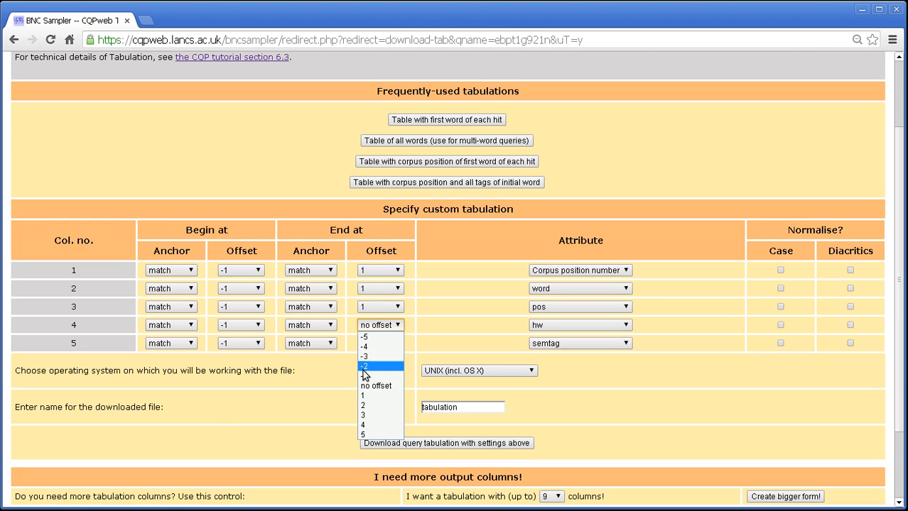
left_click(365, 396)
left_click(380, 344)
left_click(373, 414)
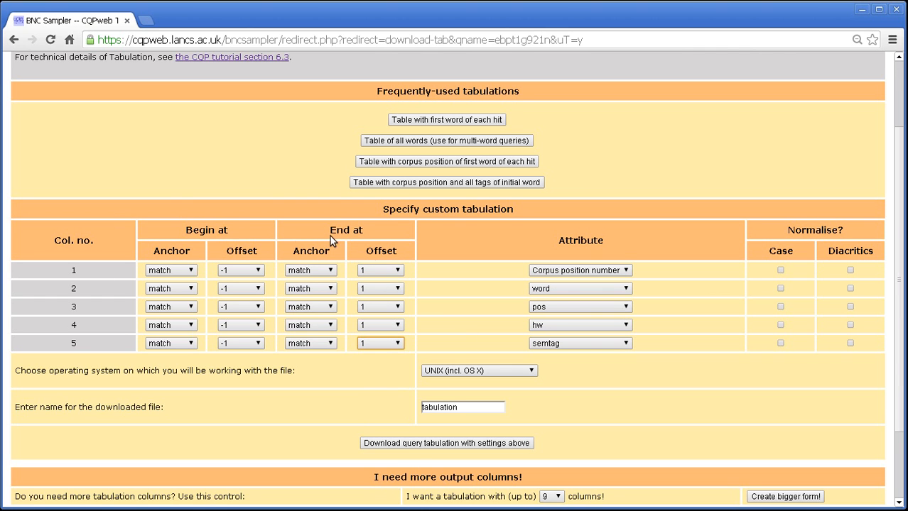
Download the tabulation, open tabulation (12).txt, and select text from the corpus positions across to the words on line 1
left_click(424, 445)
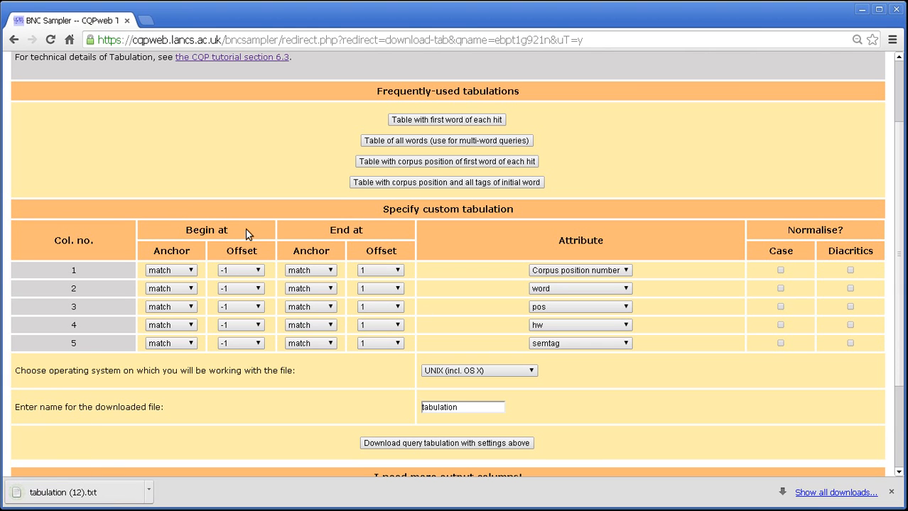
left_click(31, 492)
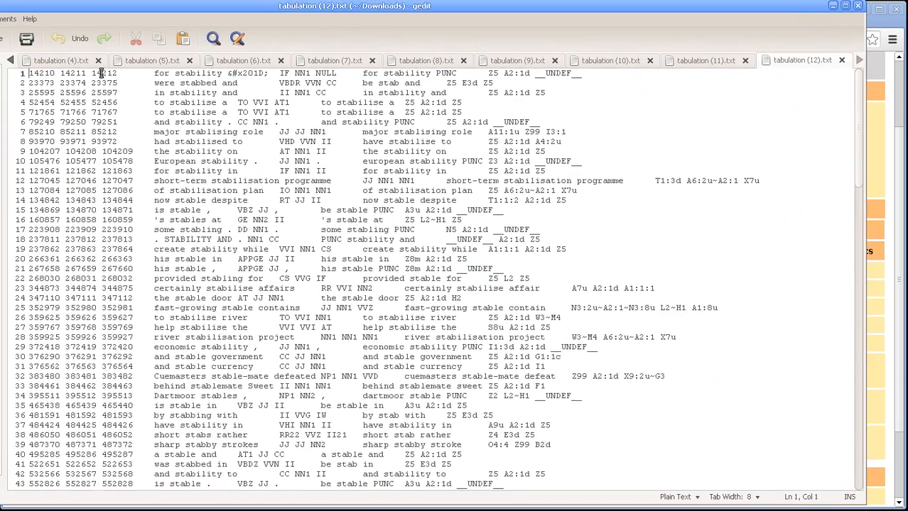
left_click_drag(29, 73, 260, 74)
Examine the three-token values in each column of line 1 in tabulation (12).txt, and return to the tabulation form
double_click(127, 76)
double_click(285, 73)
double_click(302, 76)
double_click(325, 74)
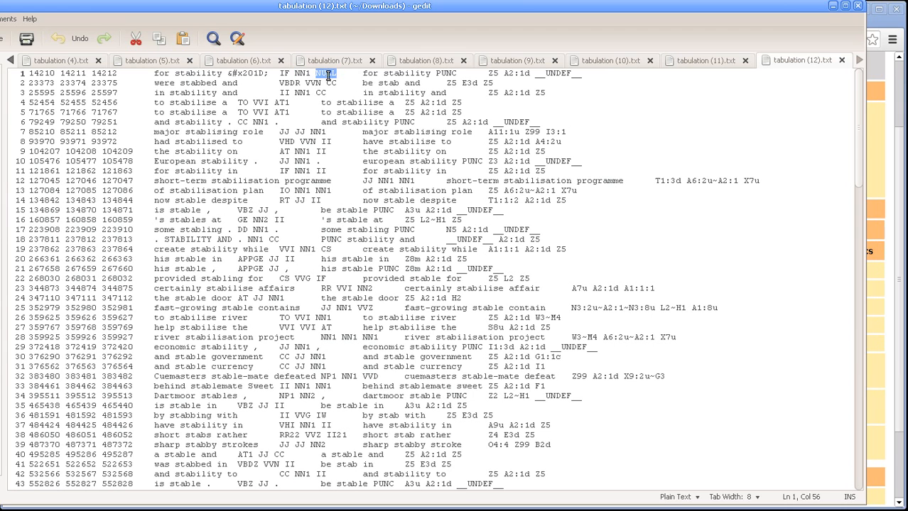
double_click(368, 74)
double_click(406, 74)
double_click(446, 74)
left_click(491, 73)
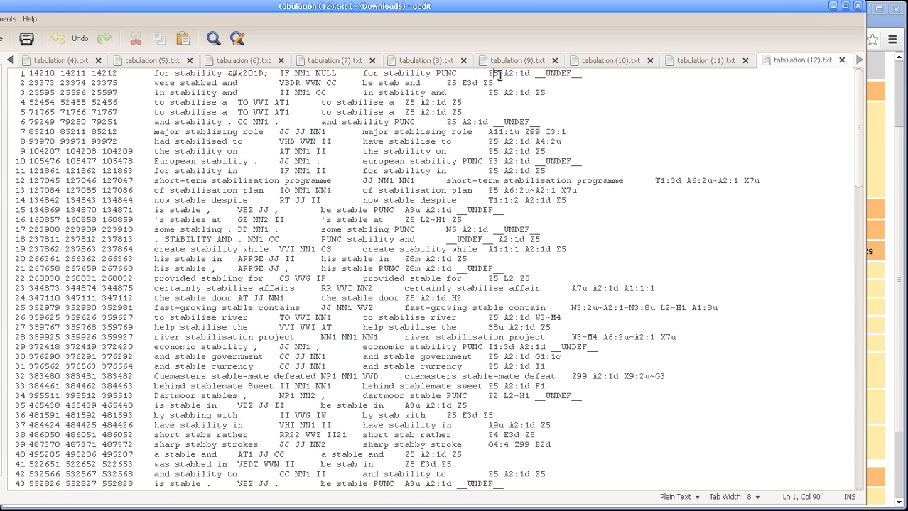
left_click_drag(537, 75, 572, 73)
left_click(570, 74)
left_click_drag(789, 5, 0, 61)
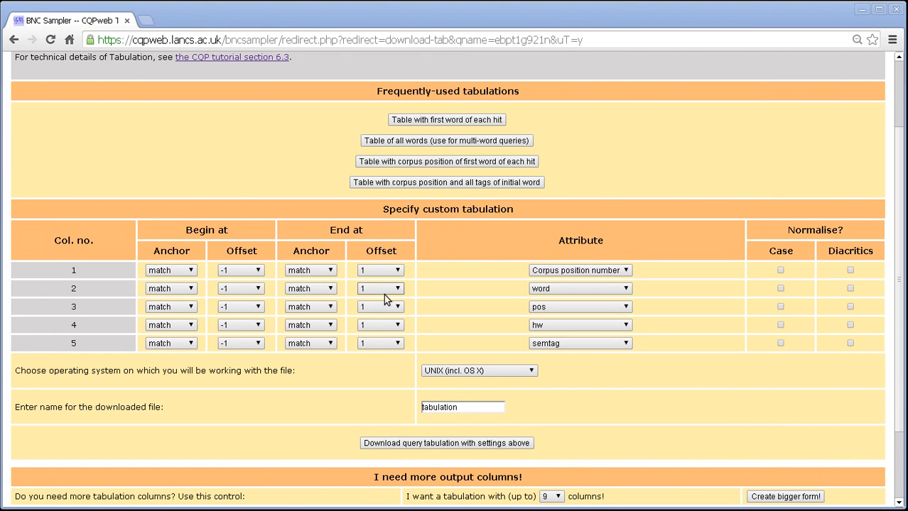
Set both of column 1's offsets to no offset, and column 2's begin and end offsets to -3 and 3
left_click(257, 271)
left_click(250, 331)
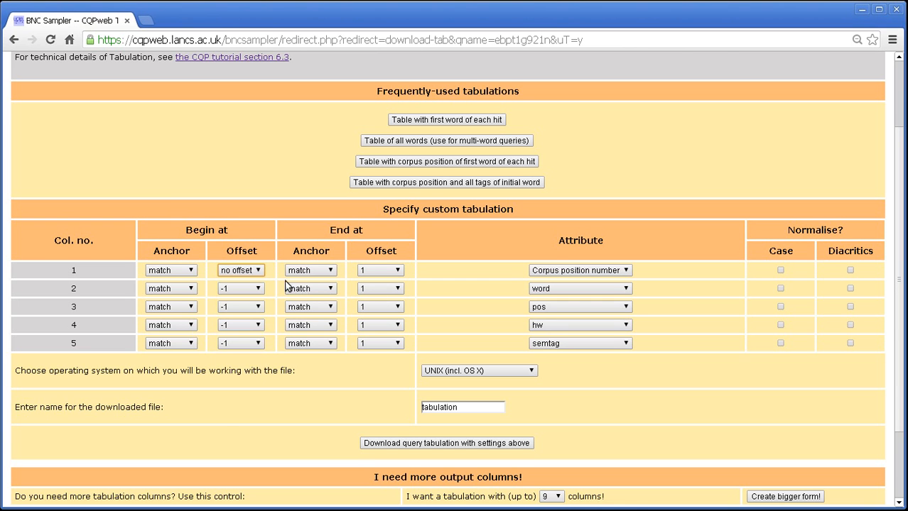
left_click(397, 271)
left_click(381, 334)
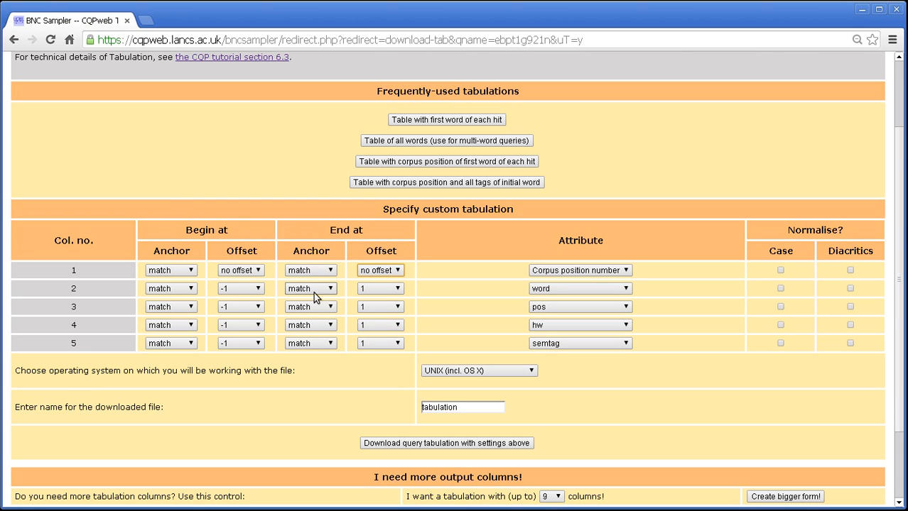
left_click(234, 291)
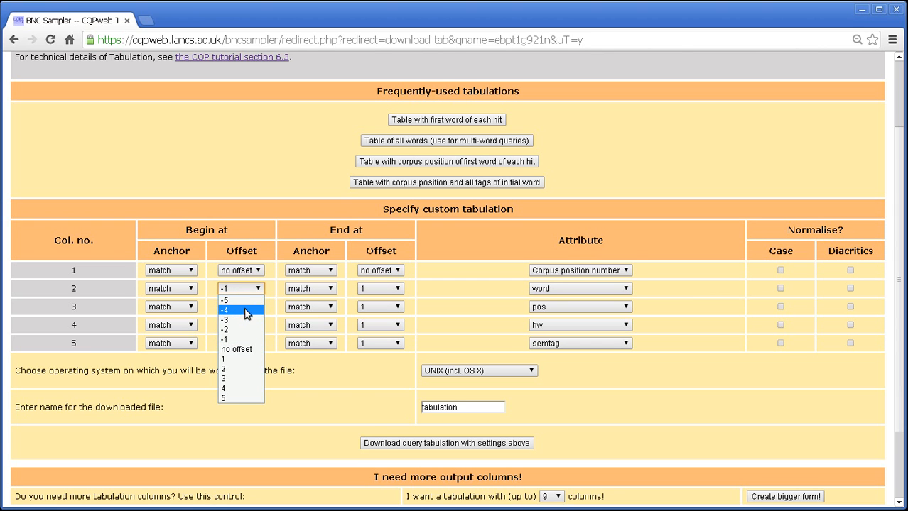
left_click(242, 320)
left_click(363, 290)
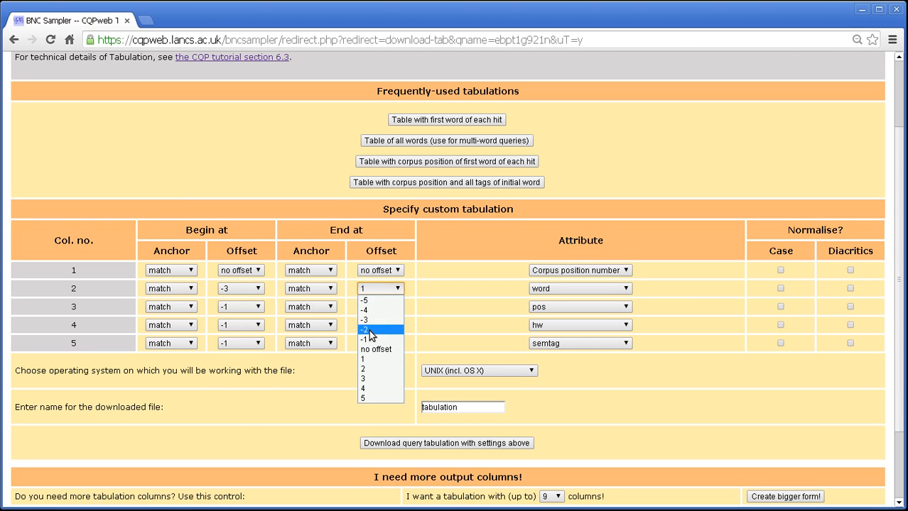
left_click(374, 381)
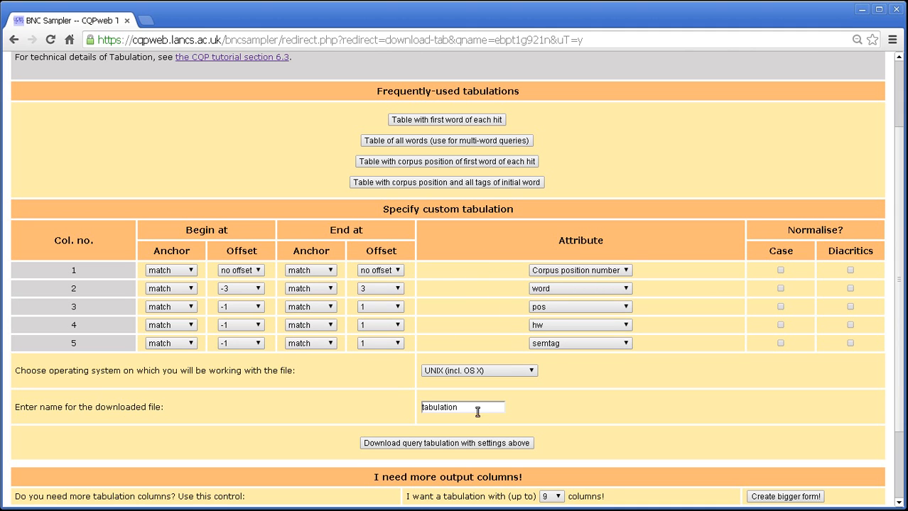
Download the query tabulation with these offsets and open tabulation (13).txt
left_click(477, 444)
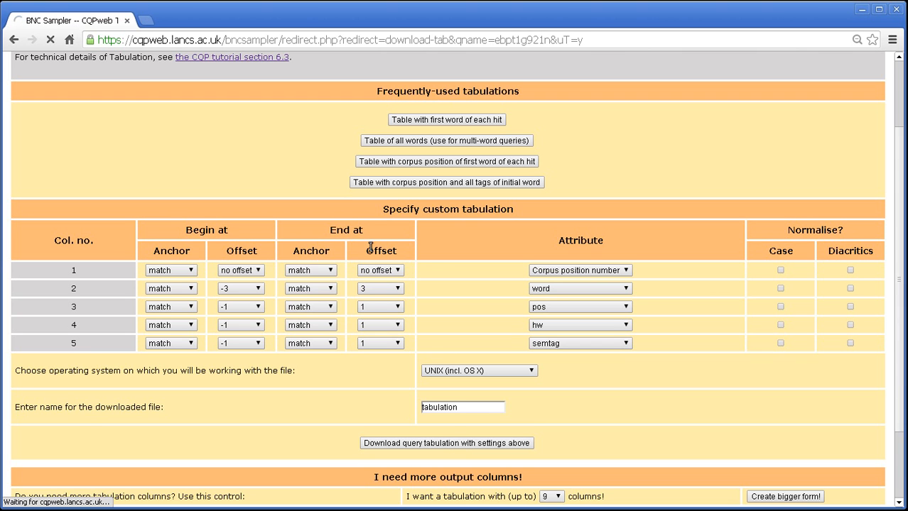
left_click(68, 493)
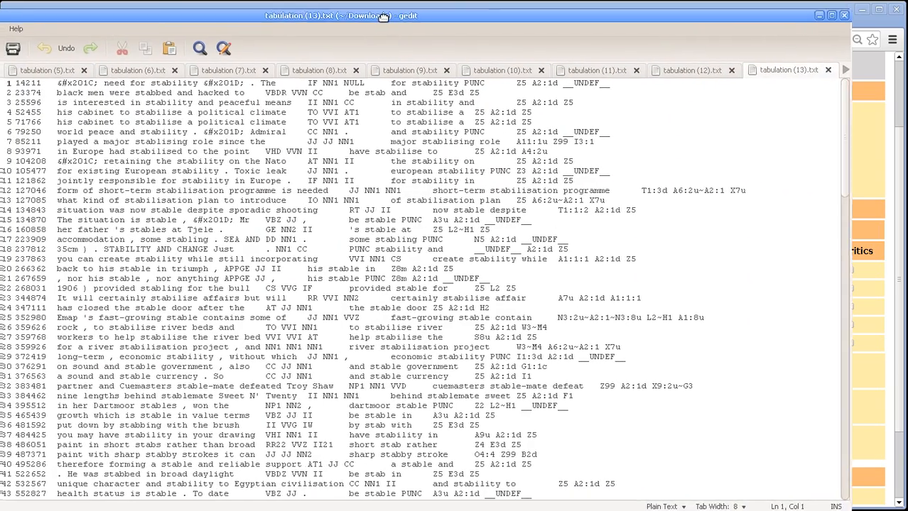
left_click_drag(383, 17, 427, 13)
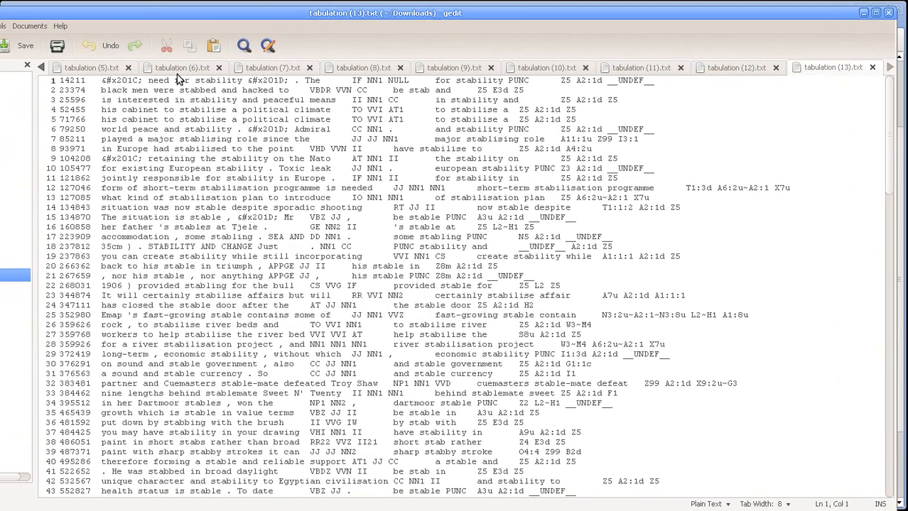
Examine the corpus position, the words either side of the hit and the tag columns on line 1, and return to the form
double_click(81, 81)
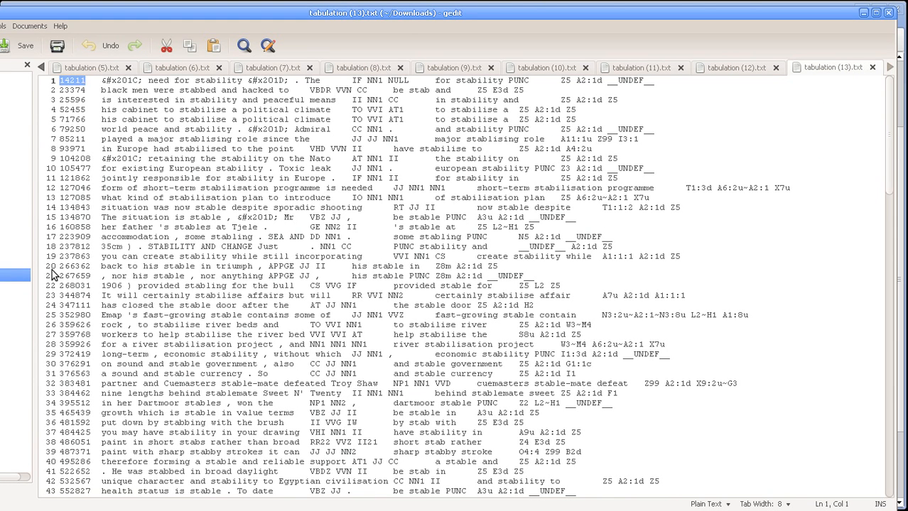
left_click_drag(105, 81, 138, 81)
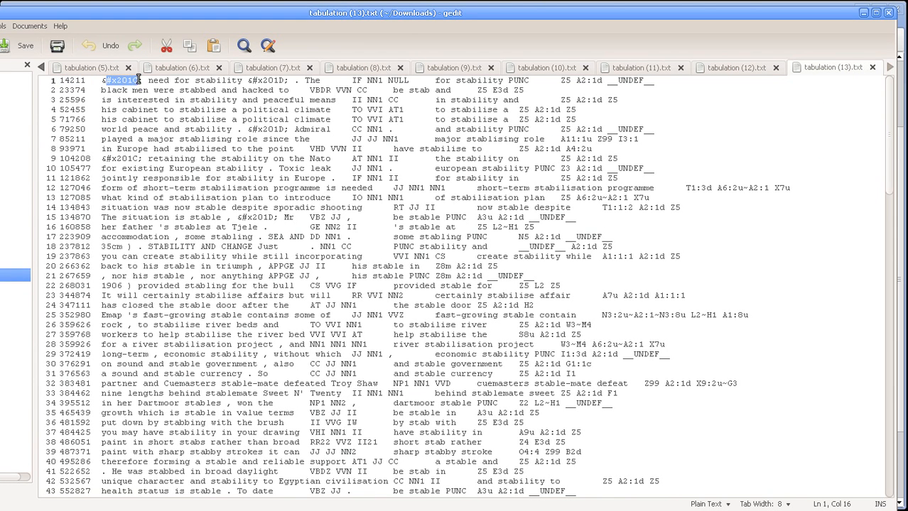
left_click(184, 81)
double_click(231, 82)
left_click_drag(246, 83, 326, 80)
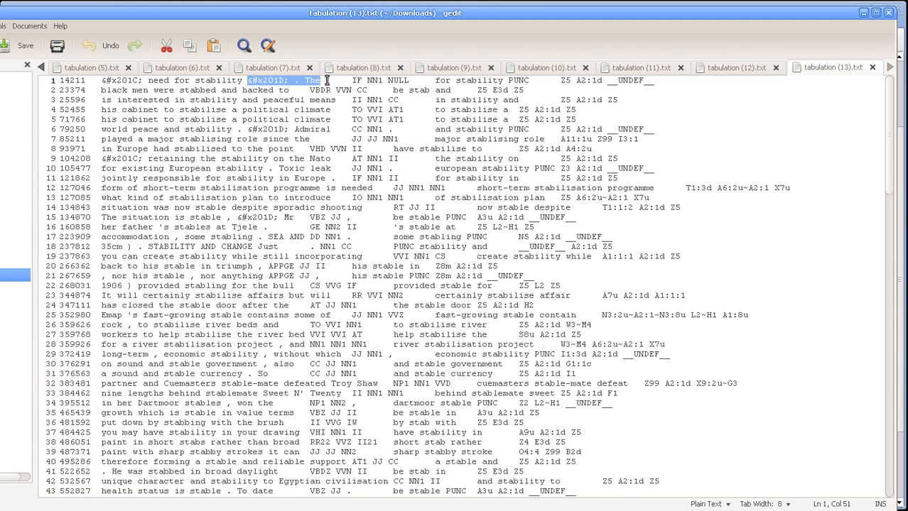
left_click(213, 104)
double_click(359, 80)
left_click(395, 78)
left_click(471, 82)
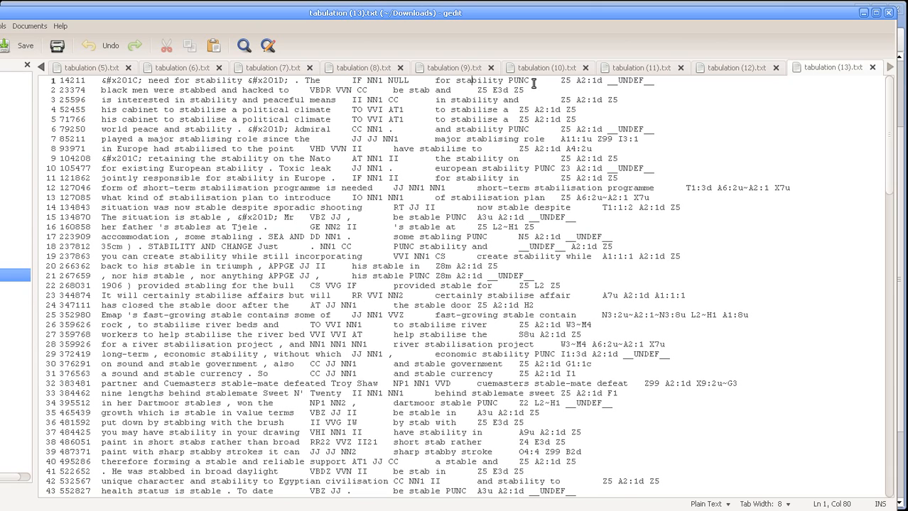
left_click_drag(703, 14, 0, 63)
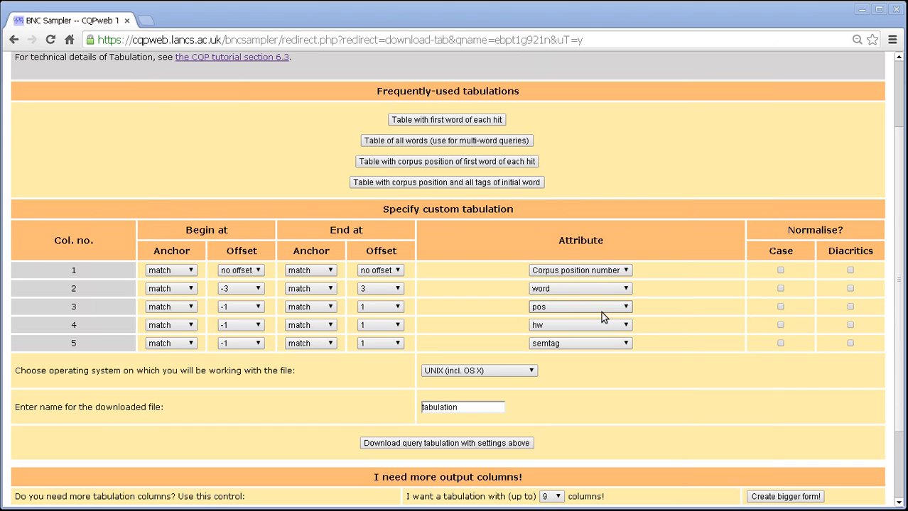
Highlight the Normalise heading above the Case and Diacritics options to point it out
left_click_drag(792, 228, 851, 234)
left_click(837, 230)
double_click(835, 230)
left_click(843, 231)
left_click_drag(788, 229, 840, 231)
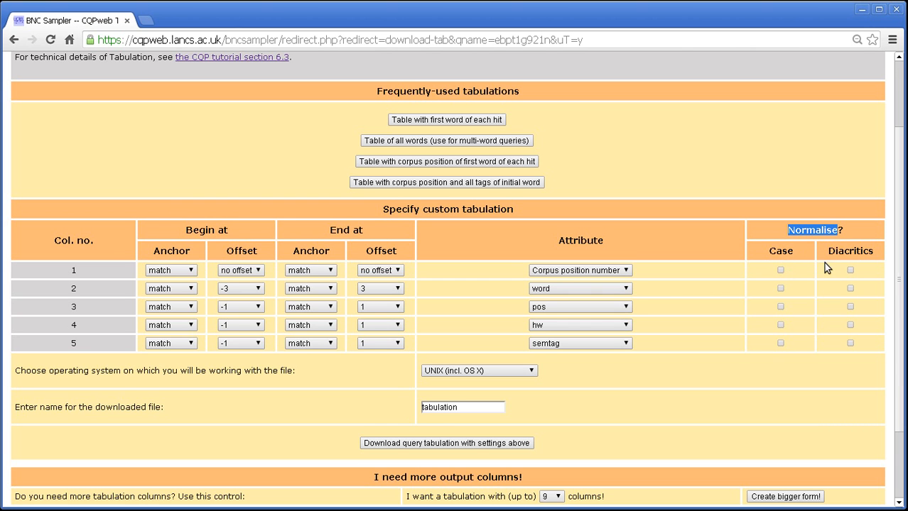
left_click(819, 235)
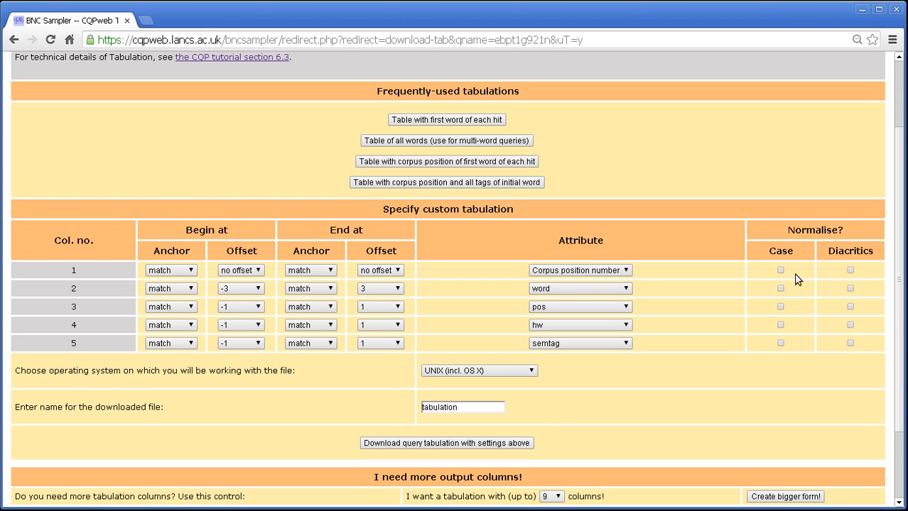
Turn on case normalisation for columns 2 to 5, download the tabulation and open tabulation (14).txt
left_click(781, 325)
left_click(503, 445)
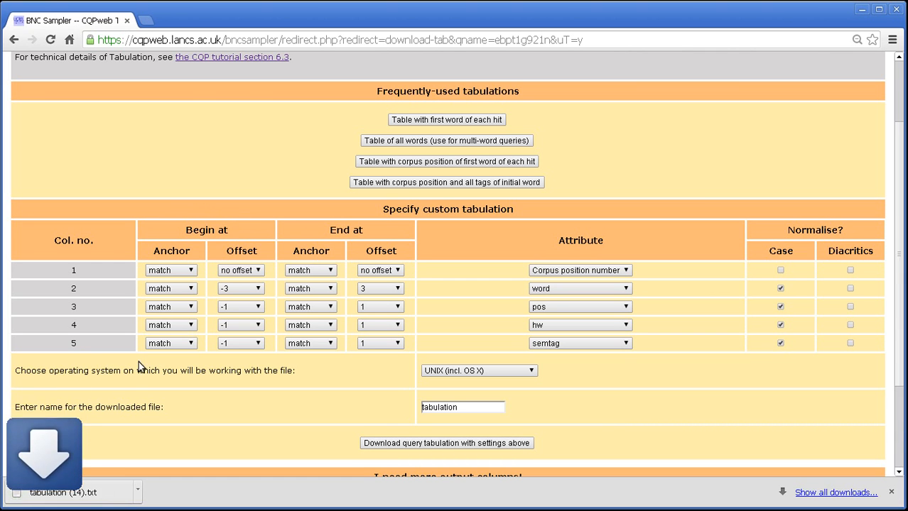
left_click(91, 491)
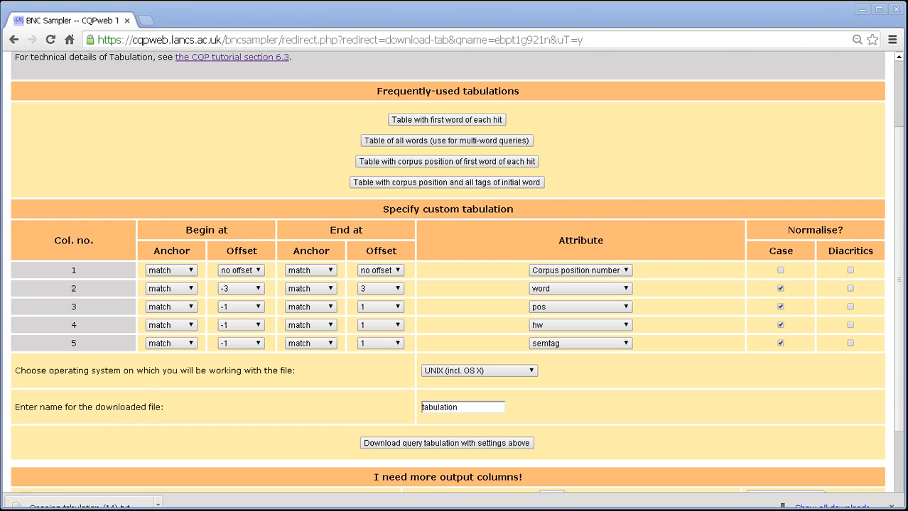
left_click_drag(0, 33, 394, 21)
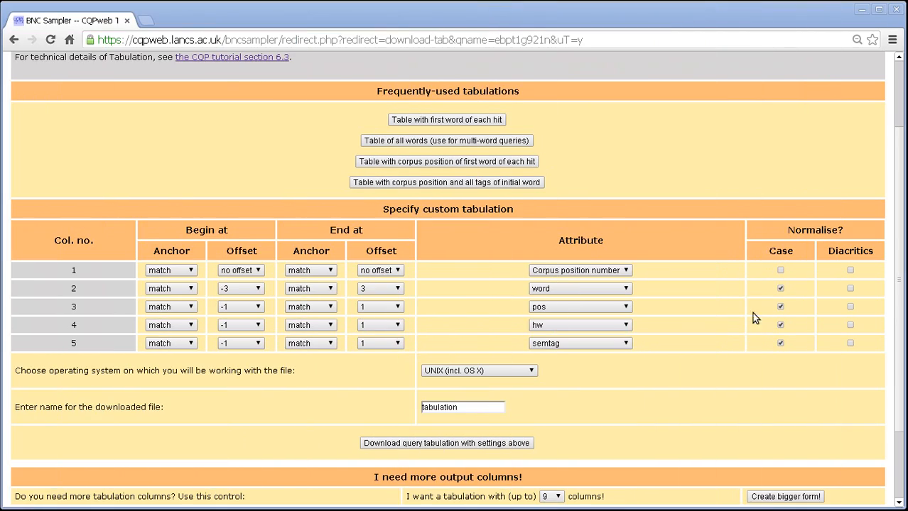
Turn off case normalisation for columns 2 to 5
left_click(780, 288)
left_click(781, 307)
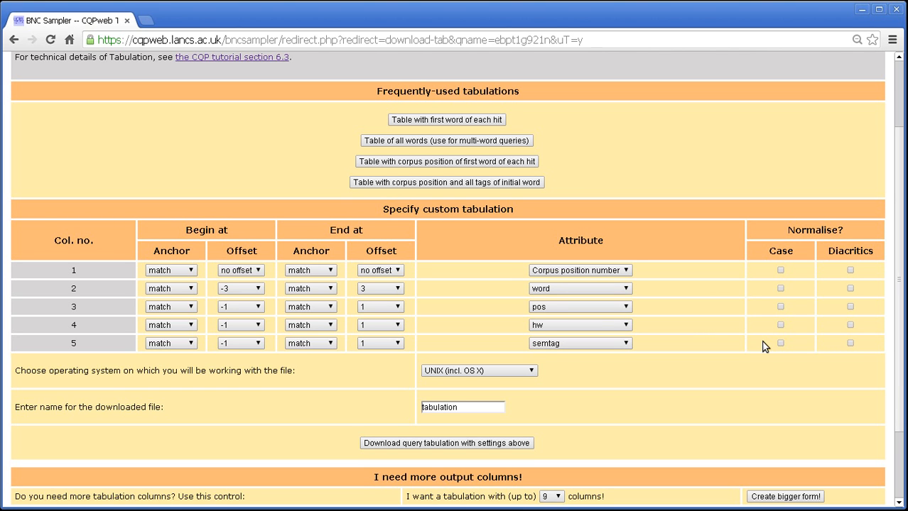
Try out the diacritics normalisation option on columns 1 to 5
left_click(851, 270)
left_click(850, 288)
left_click(850, 270)
left_click(850, 288)
left_click(850, 306)
left_click(850, 325)
left_click(850, 343)
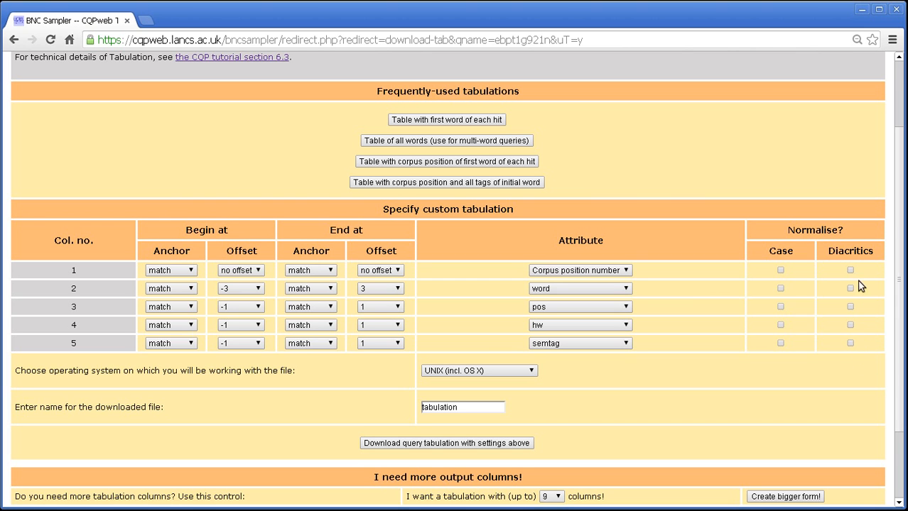